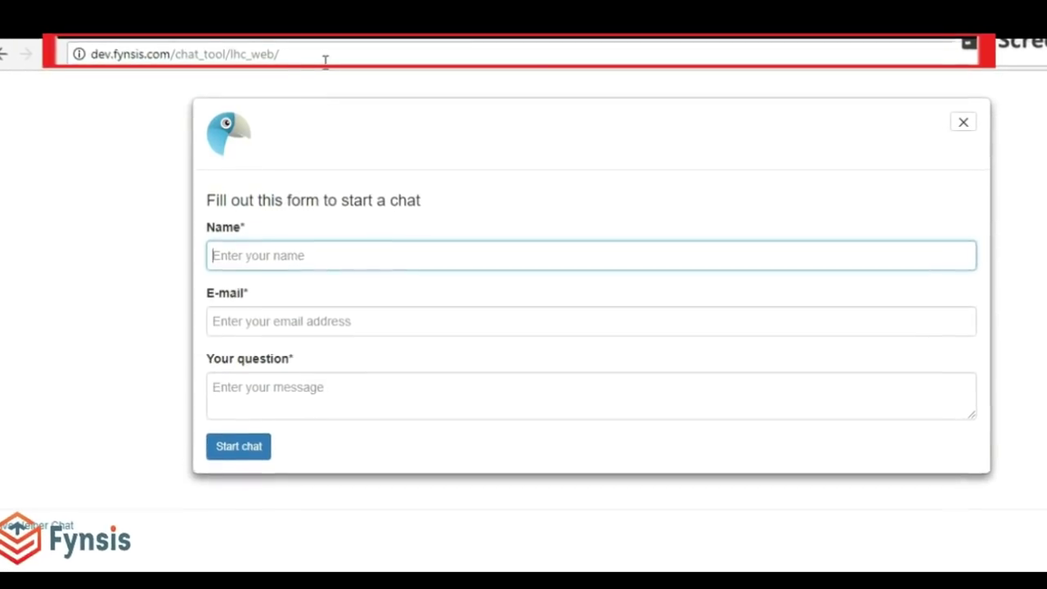
# Load the Live Helper Chat admin page lhc_web/index.php/site_admin in a new tab
pyautogui.click(327, 59)
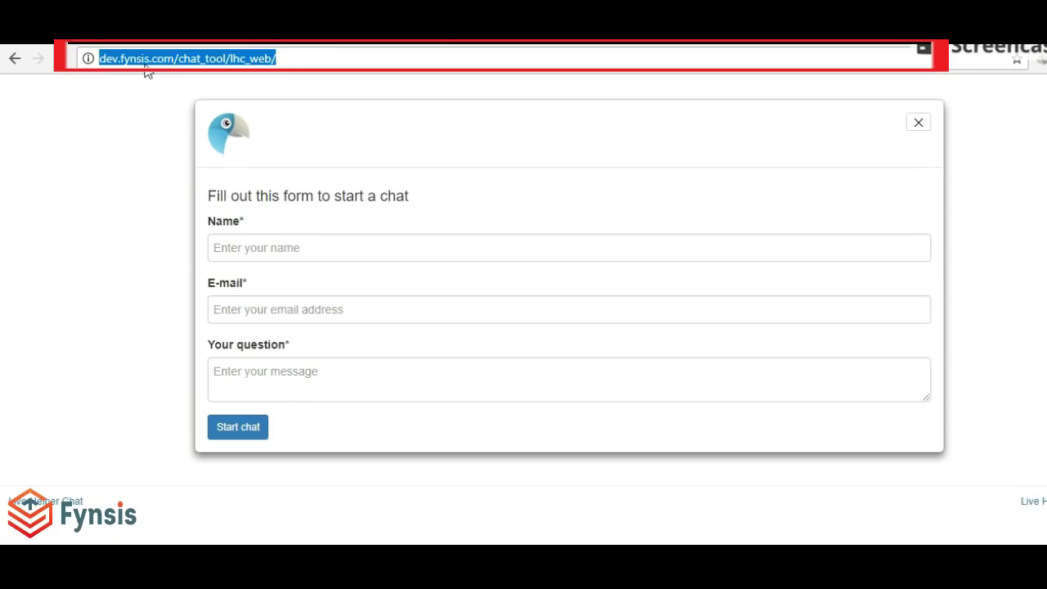
pyautogui.hotkey('ctrl', 't')
pyautogui.write('http://dev.fynsis.com/chat_tool/lhc_web/')
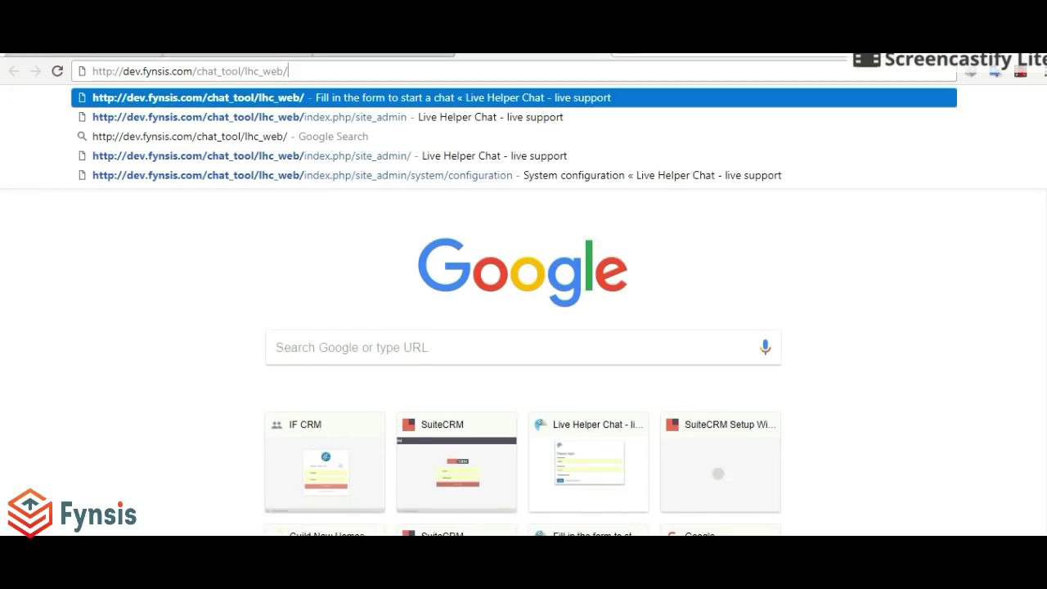
pyautogui.press('BackSpace')
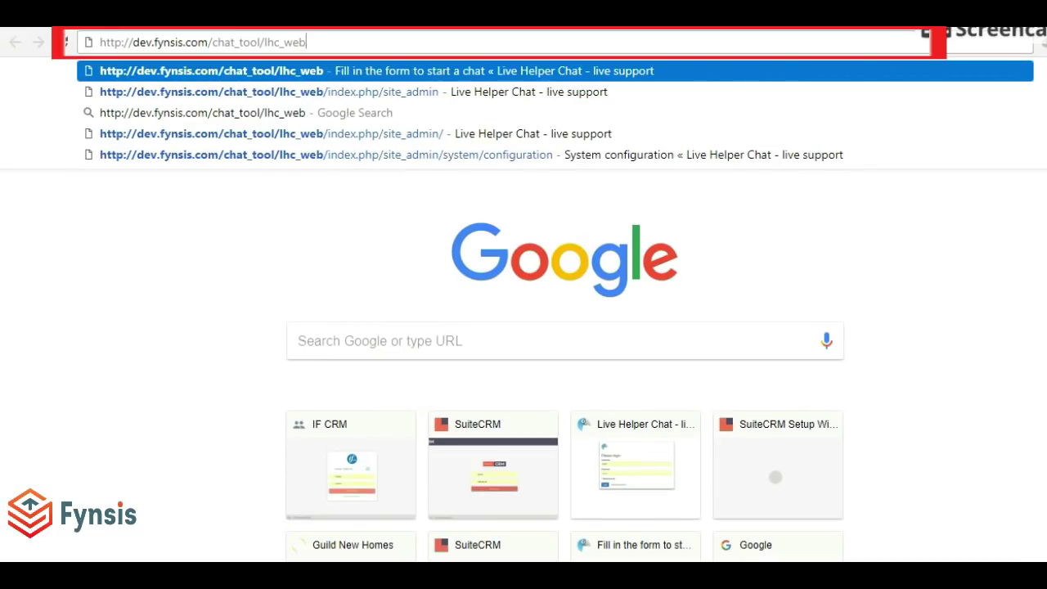
pyautogui.write('/indexz')
pyautogui.press('BackSpace')
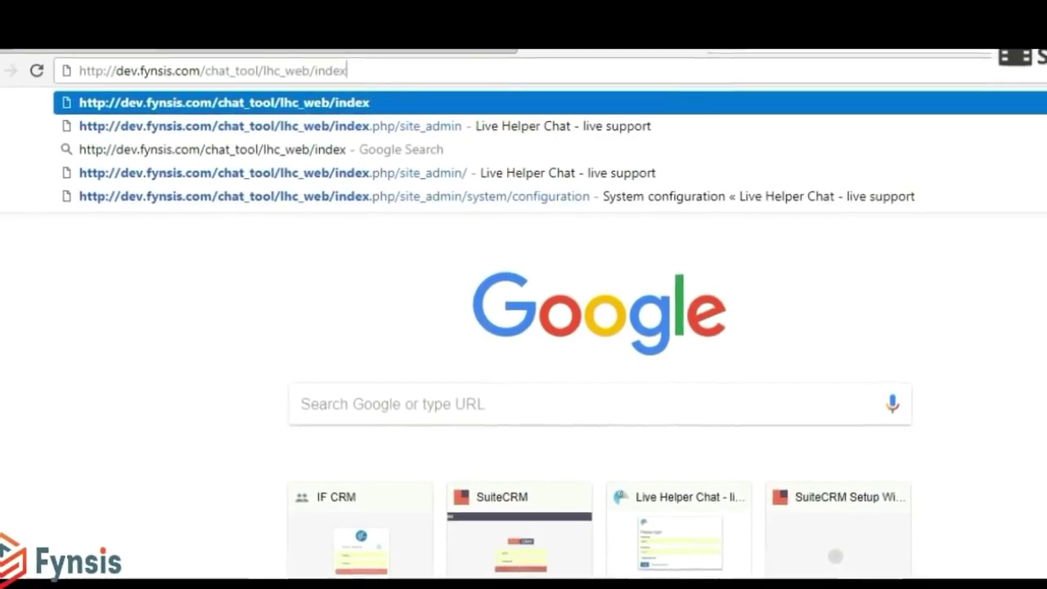
pyautogui.write('.p')
pyautogui.press('Right')
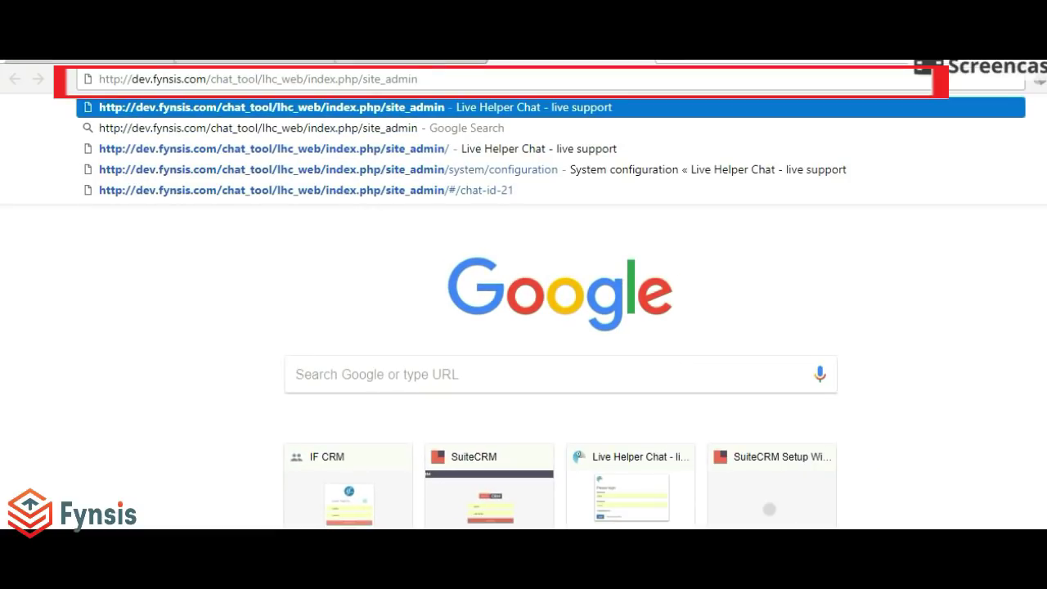
pyautogui.press('Return')
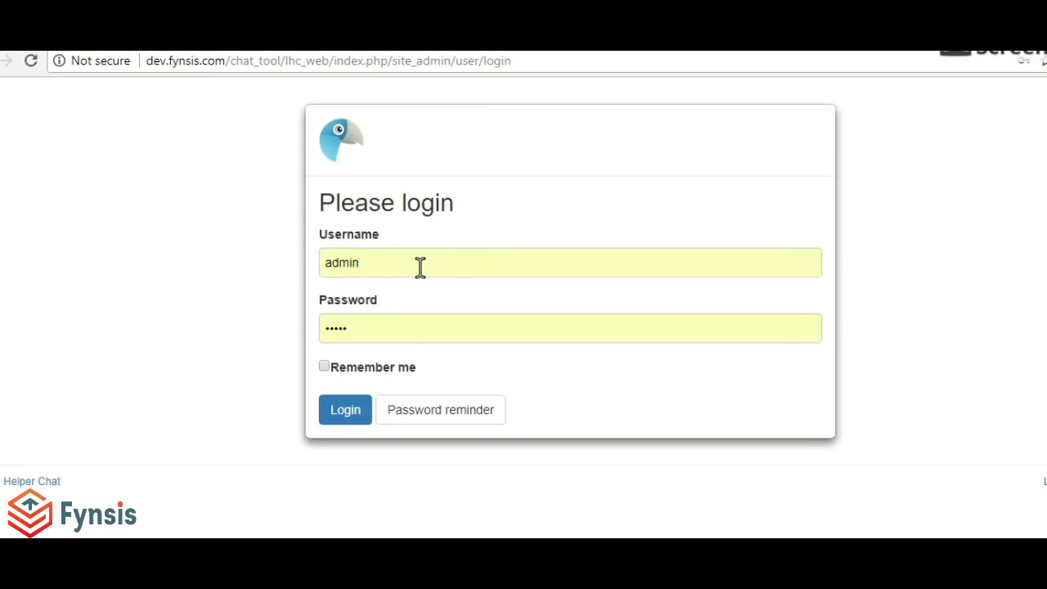
# Sign in as admin with the autofilled username and password
pyautogui.click(415, 268)
pyautogui.click(138, 353)
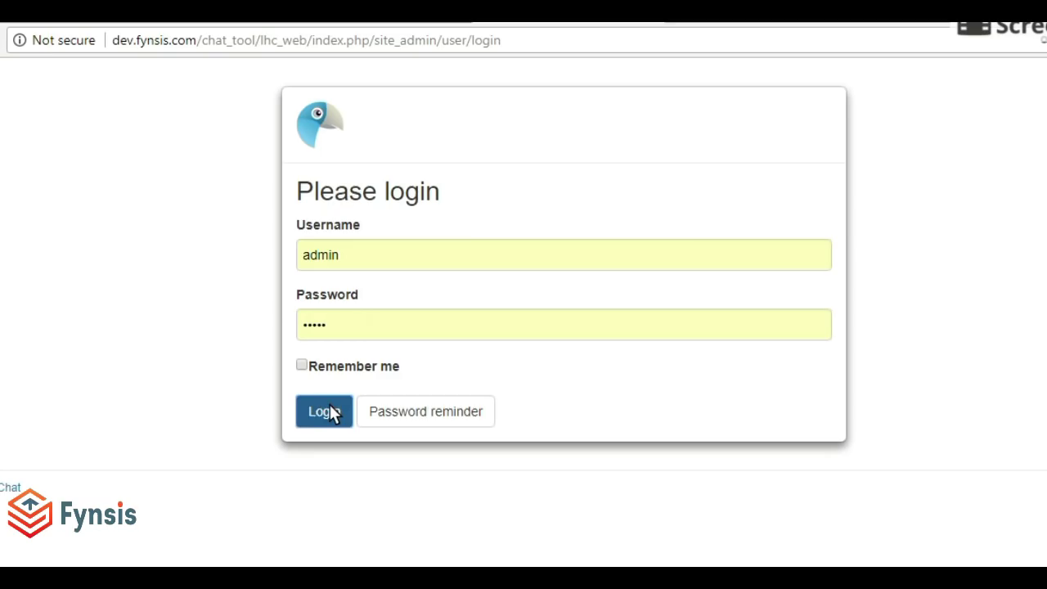
pyautogui.click(332, 413)
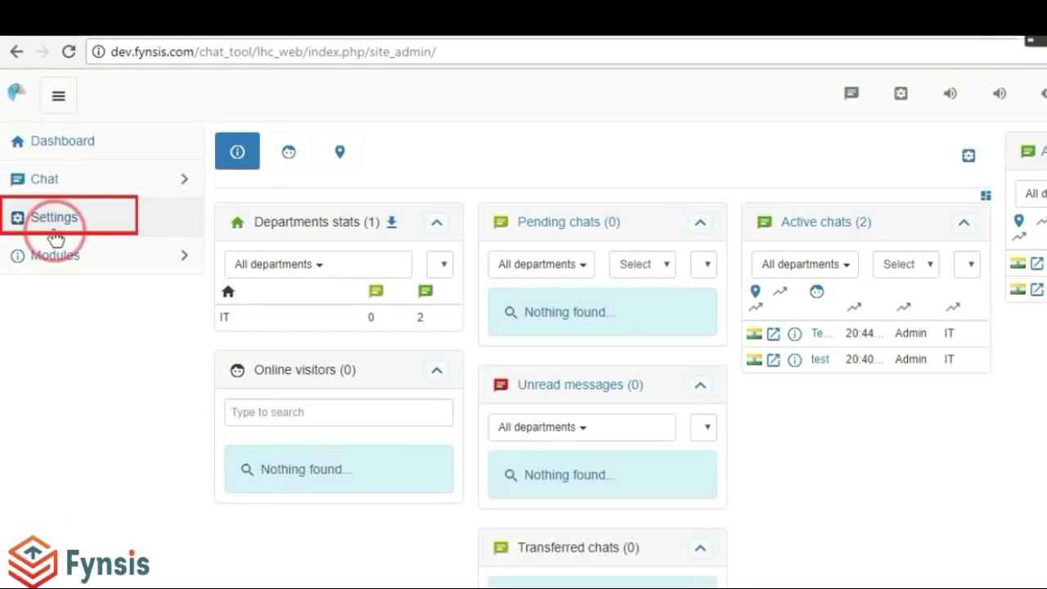
# Open the admin user's account for editing from Settings > Users
pyautogui.click(49, 215)
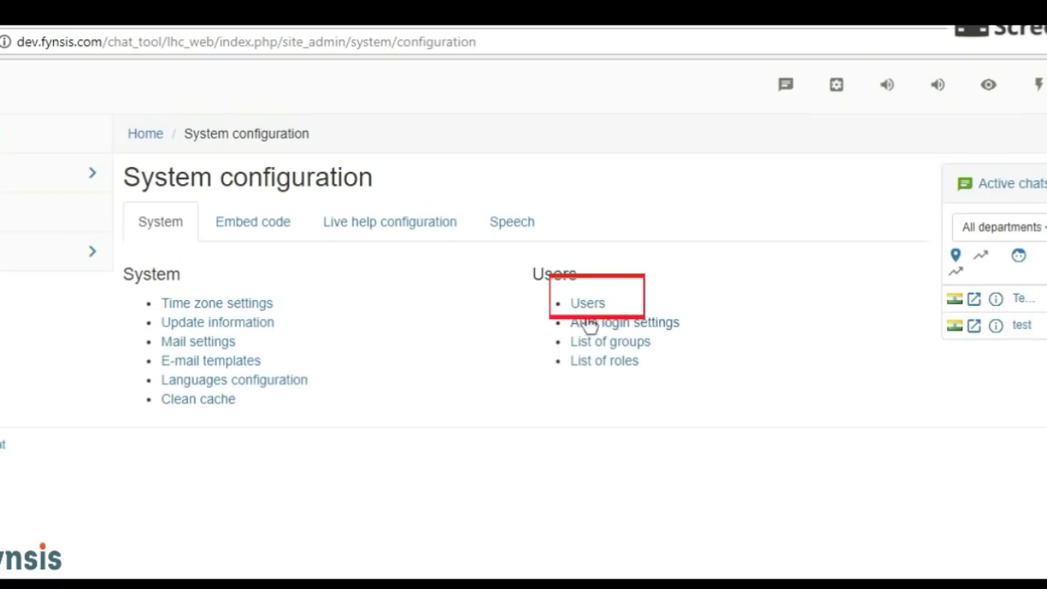
pyautogui.click(625, 303)
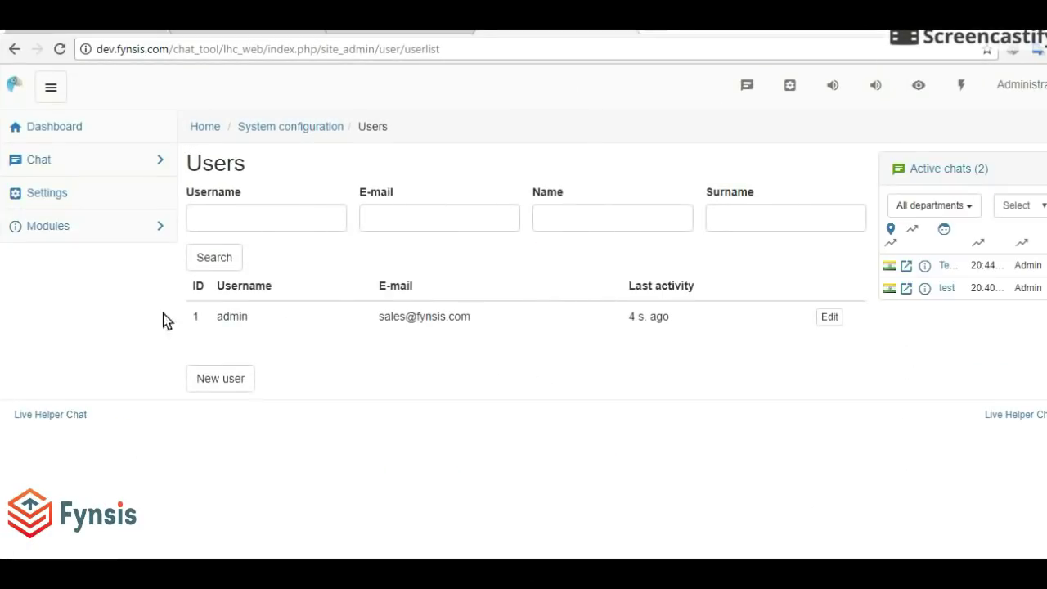
pyautogui.click(830, 317)
# Scroll through the admin account form without changing the password, then return to the dashboard
pyautogui.scroll(-2, 808, 310)
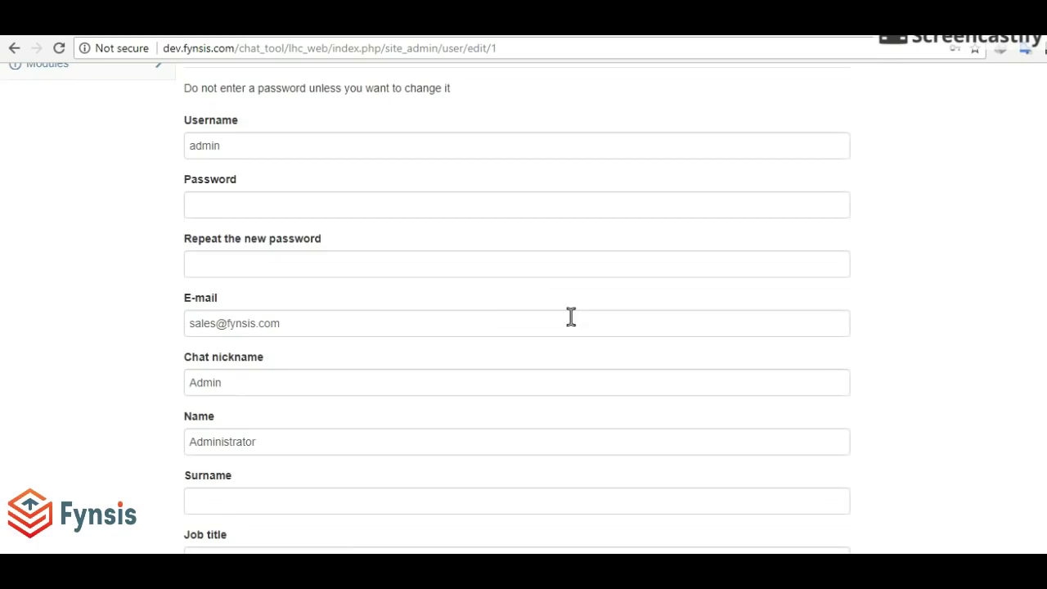
pyautogui.click(244, 209)
pyautogui.click(22, 267)
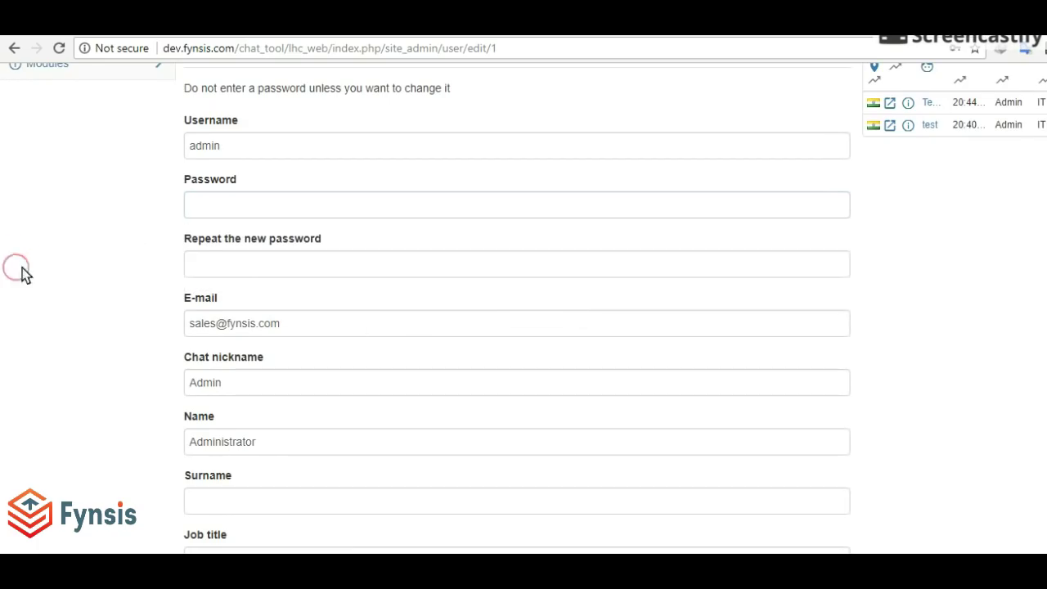
pyautogui.click(201, 260)
pyautogui.click(71, 253)
pyautogui.scroll(-3, 175, 264)
pyautogui.scroll(-3, 175, 327)
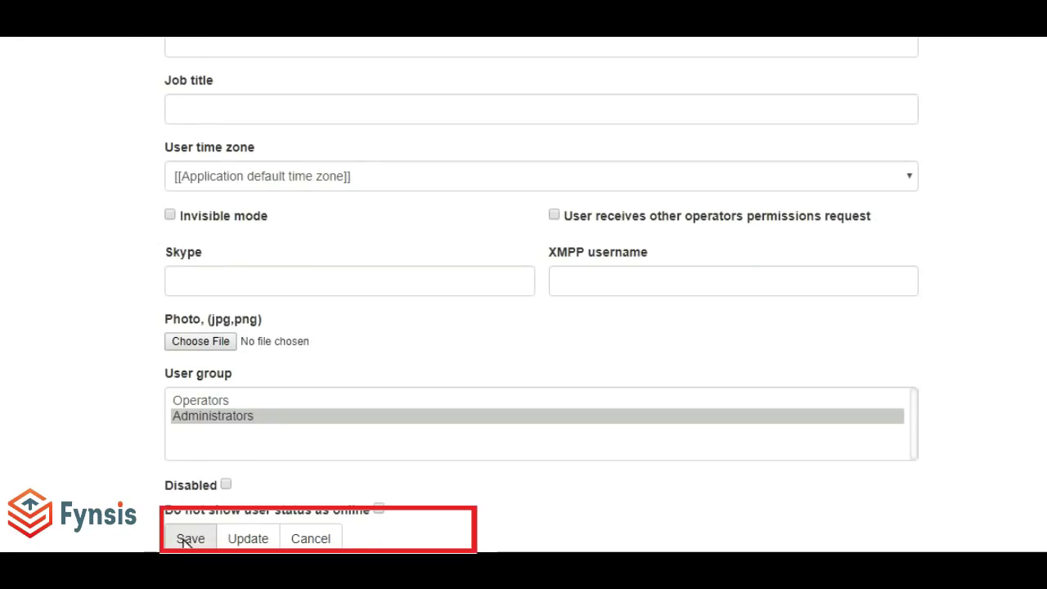
pyautogui.scroll(6, 288, 536)
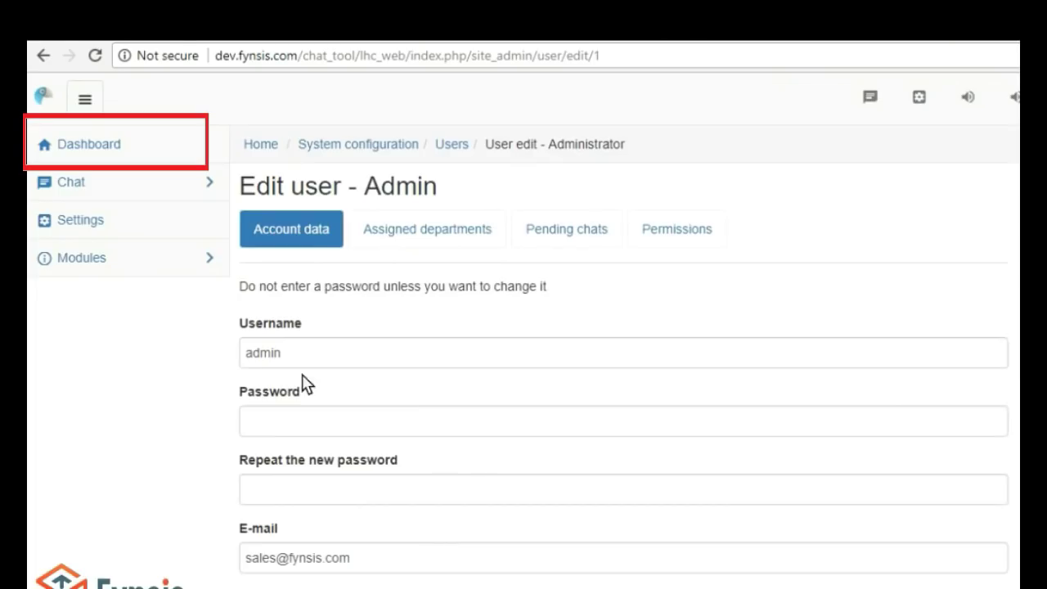
pyautogui.click(138, 149)
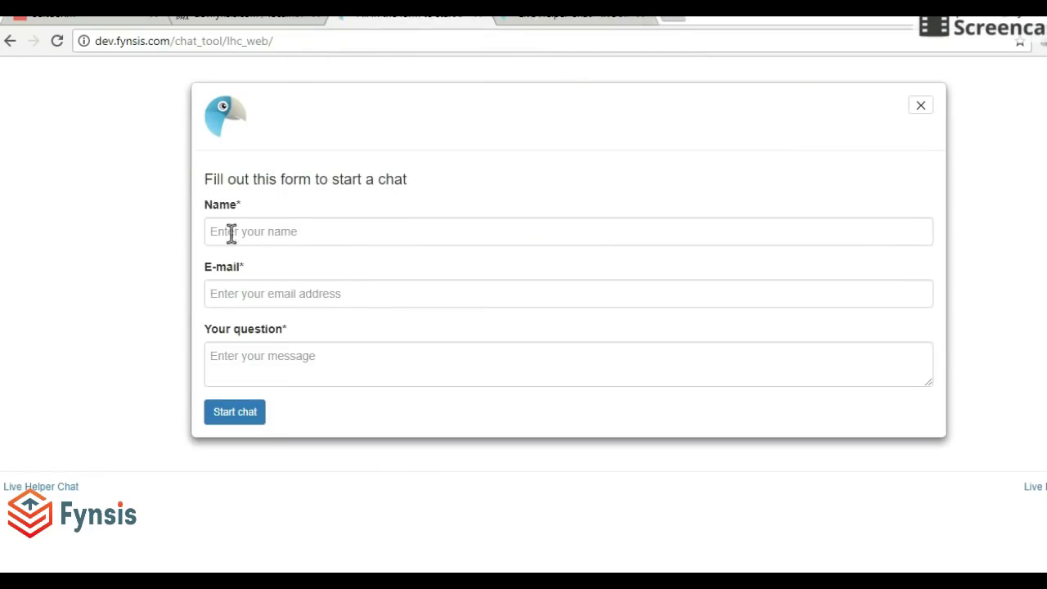
pyautogui.click(266, 230)
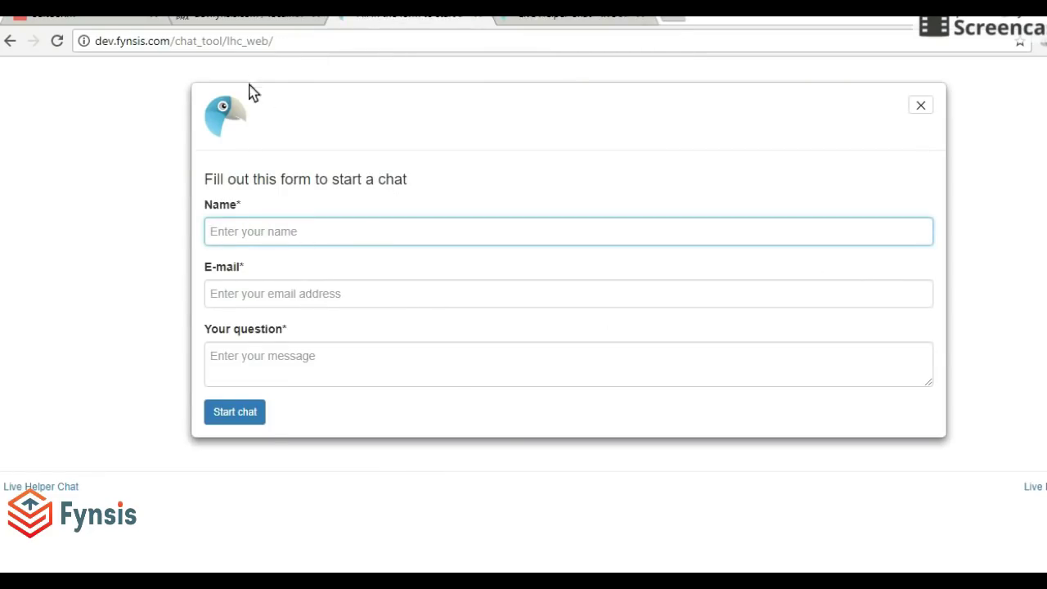
pyautogui.click(319, 41)
pyautogui.click(320, 232)
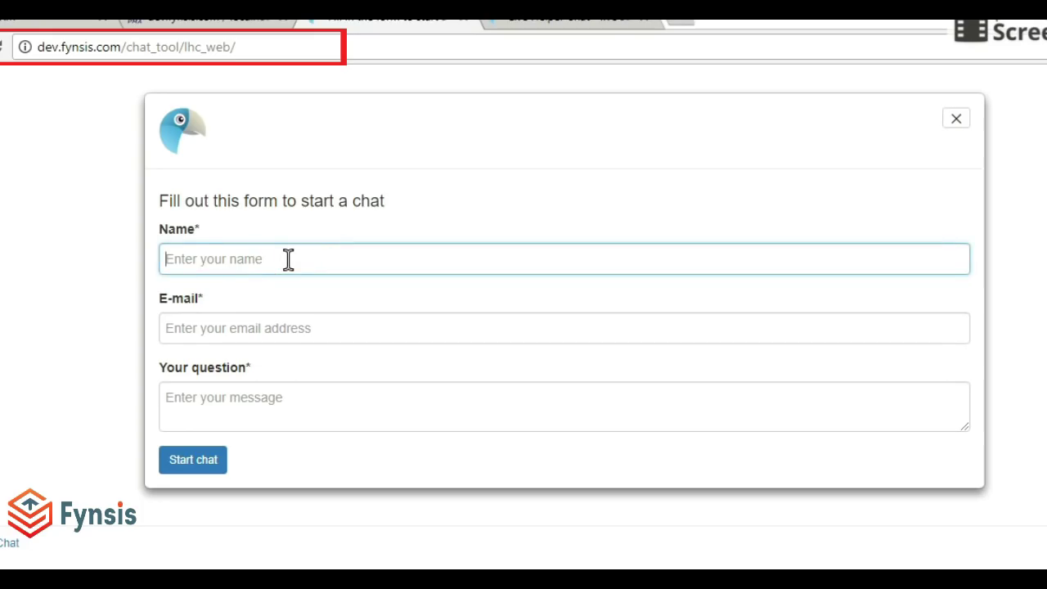
pyautogui.write('Test Demo')
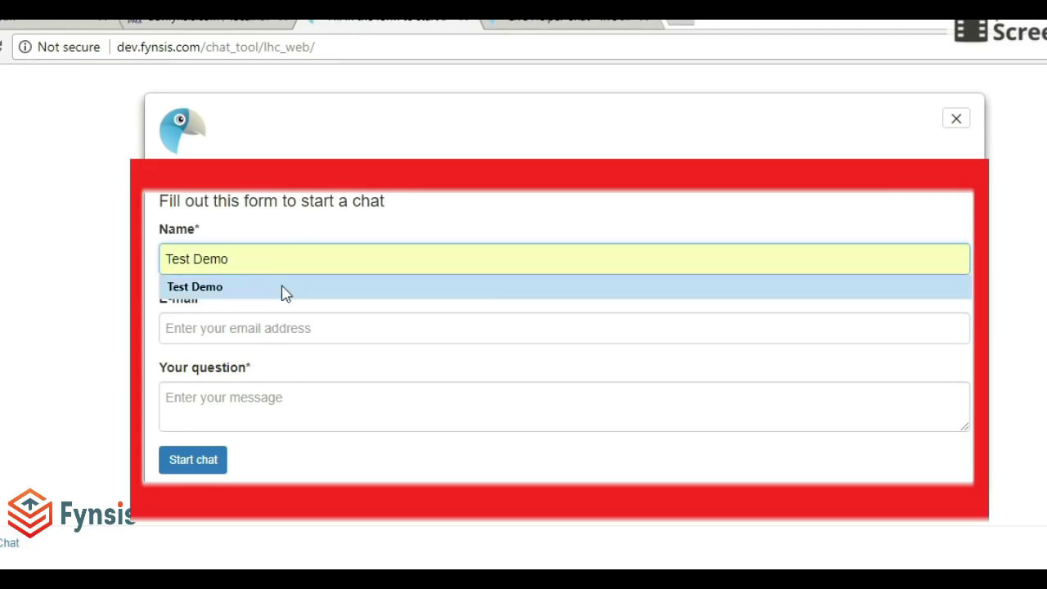
pyautogui.click(283, 288)
pyautogui.click(306, 319)
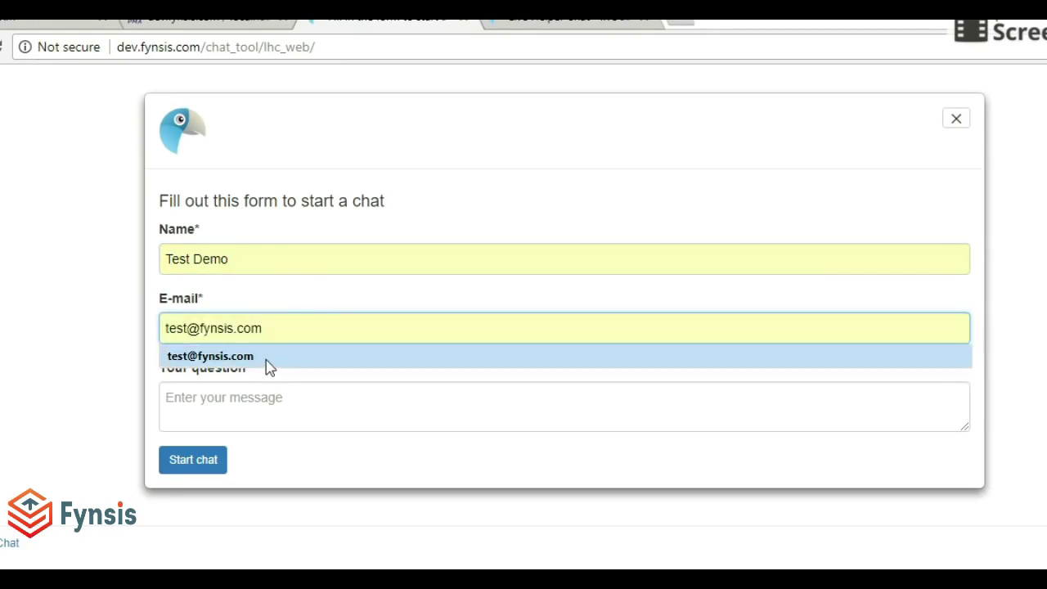
pyautogui.click(269, 363)
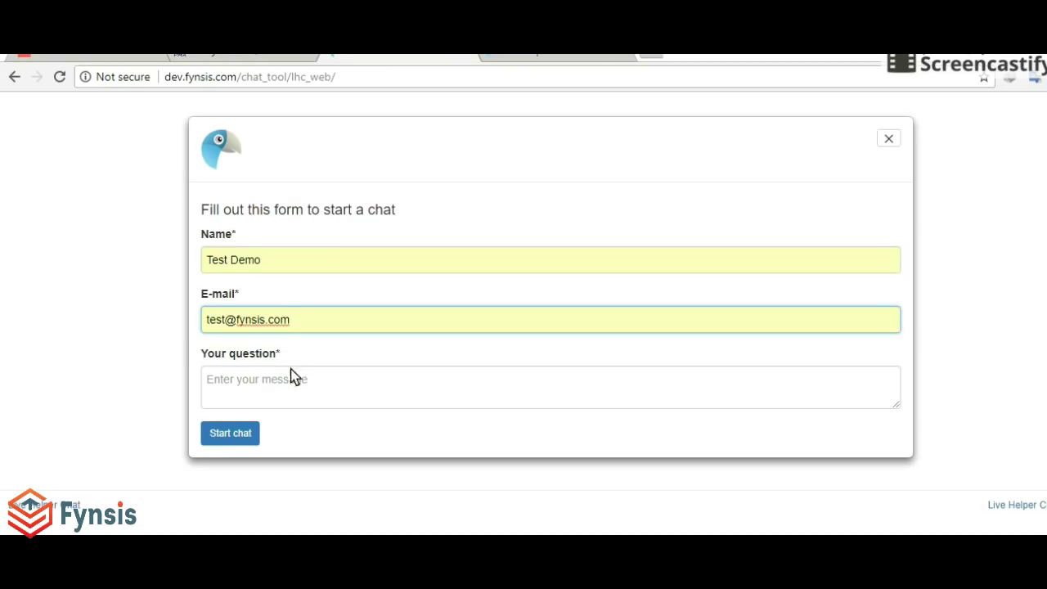
# Enter a question about how the chat tool works and start the chat
pyautogui.click(294, 380)
pyautogui.write('Hi.,')
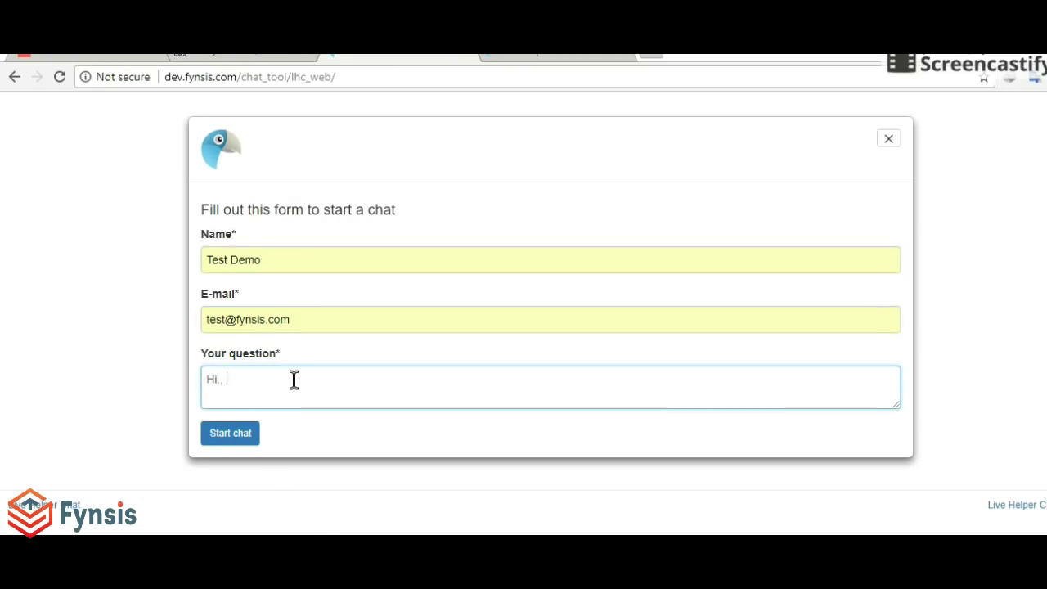
pyautogui.write('want to know how the chat tool')
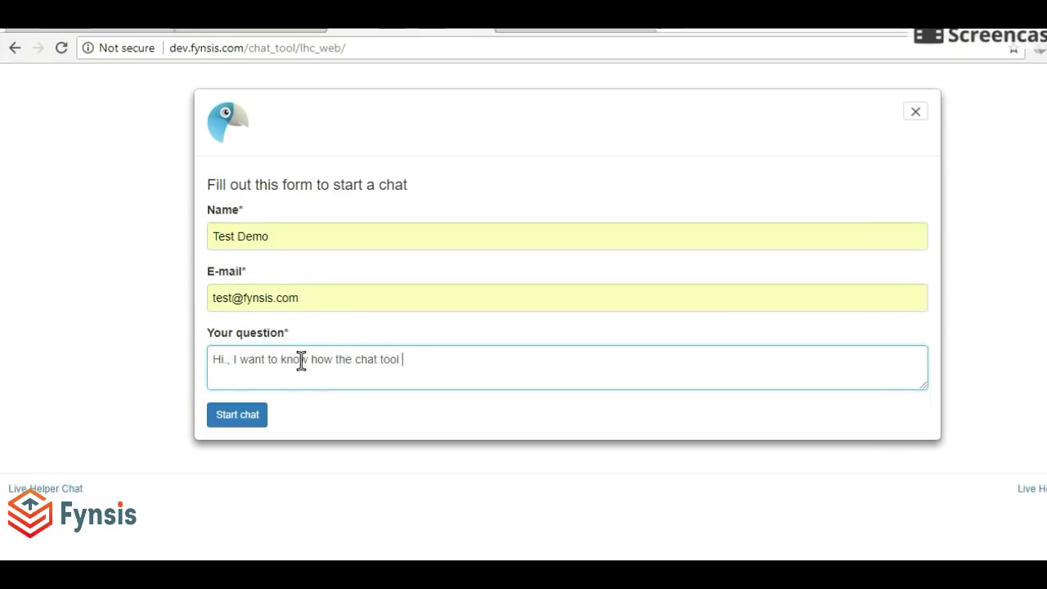
pyautogui.write(' works!')
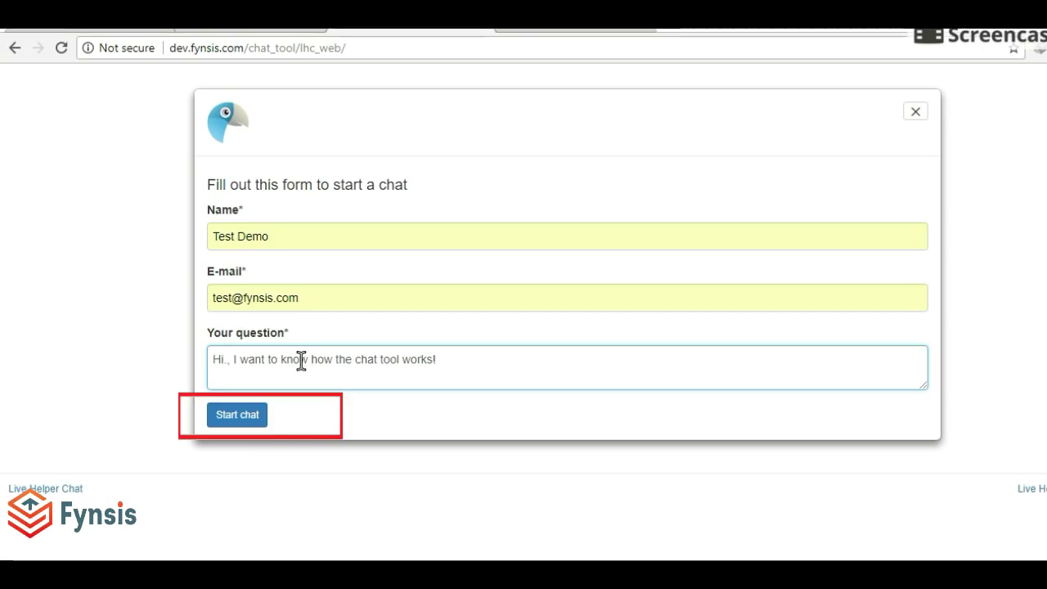
pyautogui.click(238, 415)
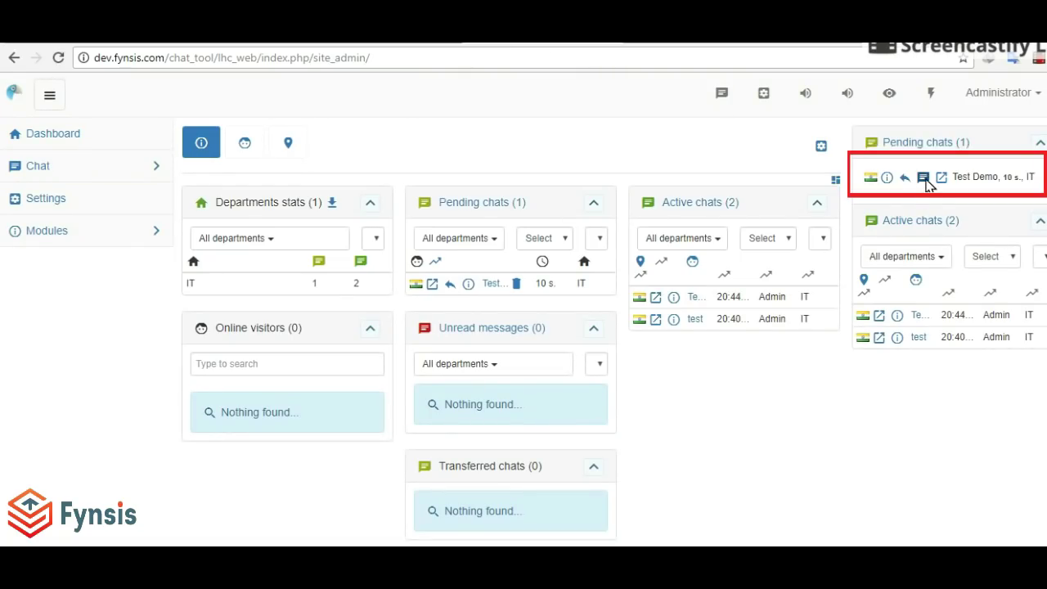
# Accept the pending Test Demo chat and reply 'Hi' as the operator
pyautogui.click(923, 177)
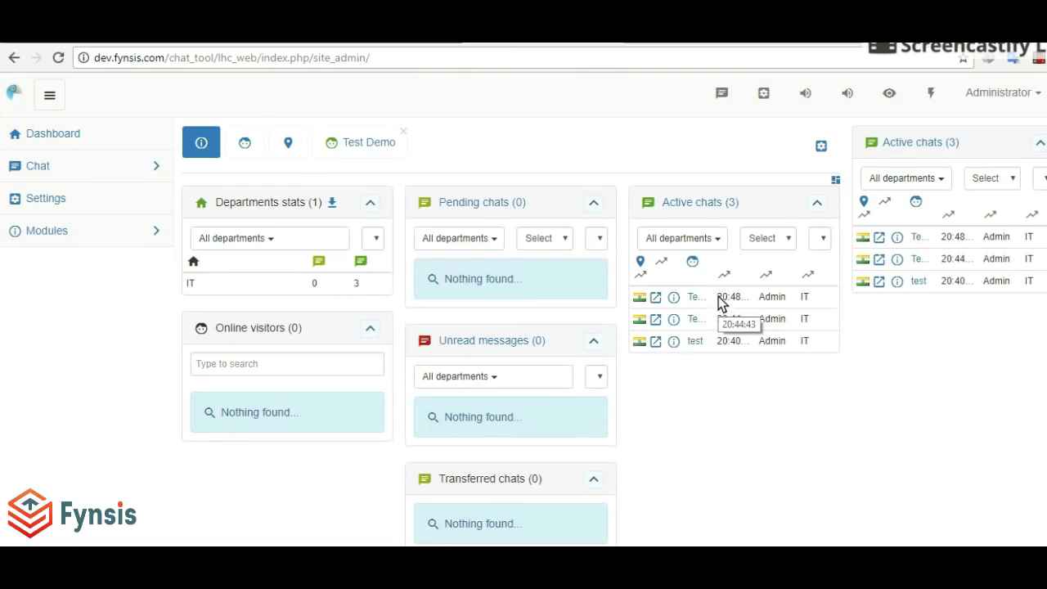
pyautogui.click(364, 142)
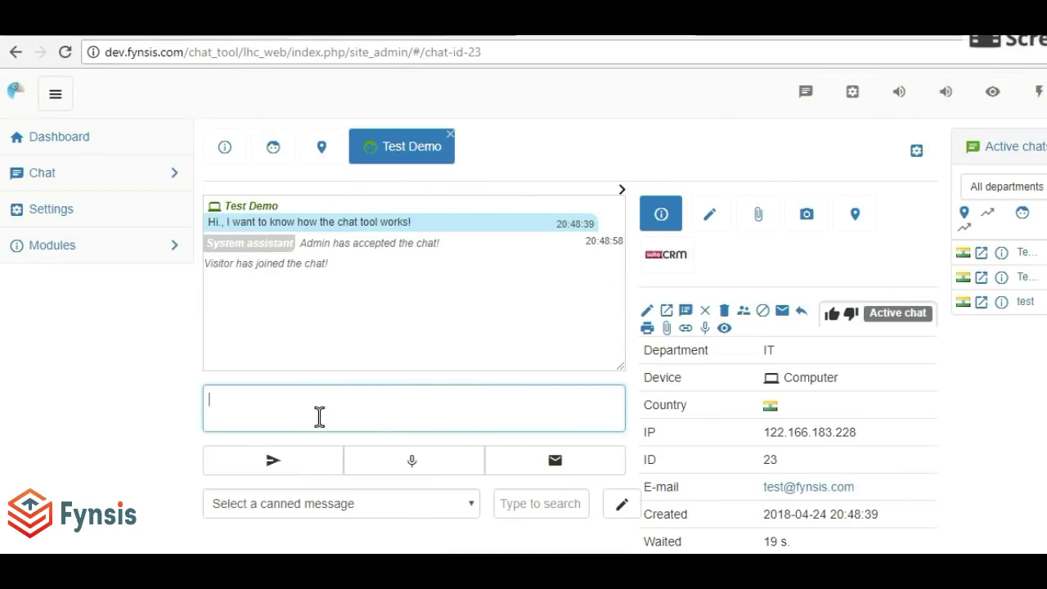
pyautogui.click(319, 416)
pyautogui.write('Hi')
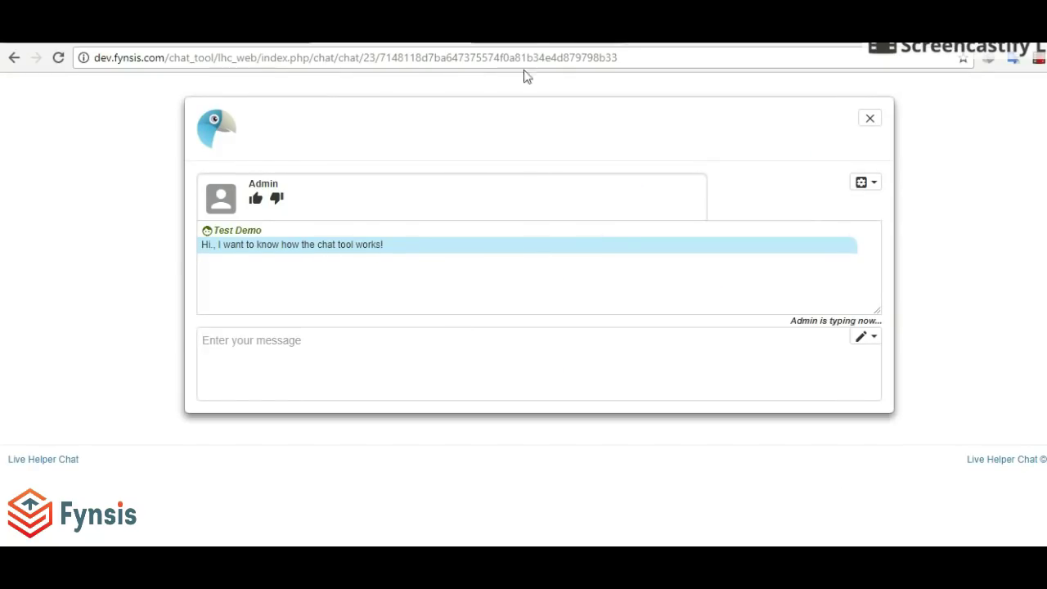
# Send 'hey' from the visitor's chat window
pyautogui.click(264, 369)
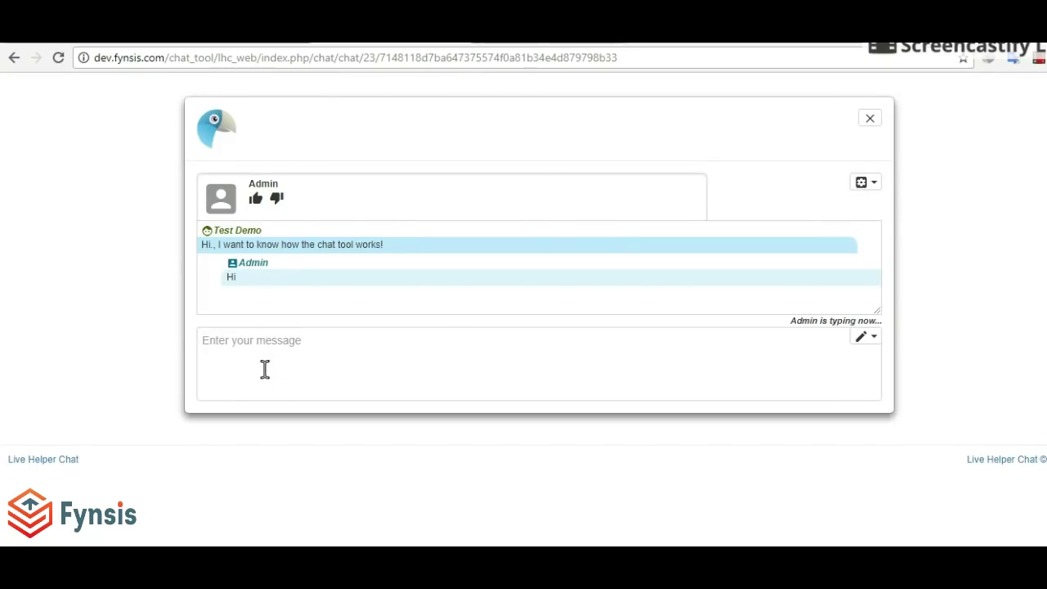
pyautogui.write('hey')
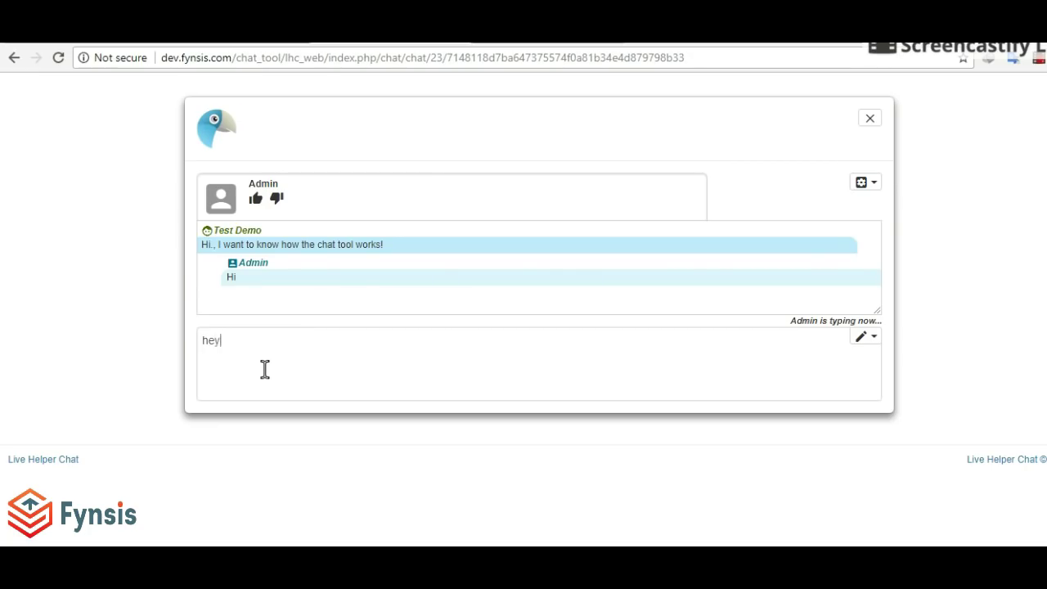
pyautogui.press('Return')
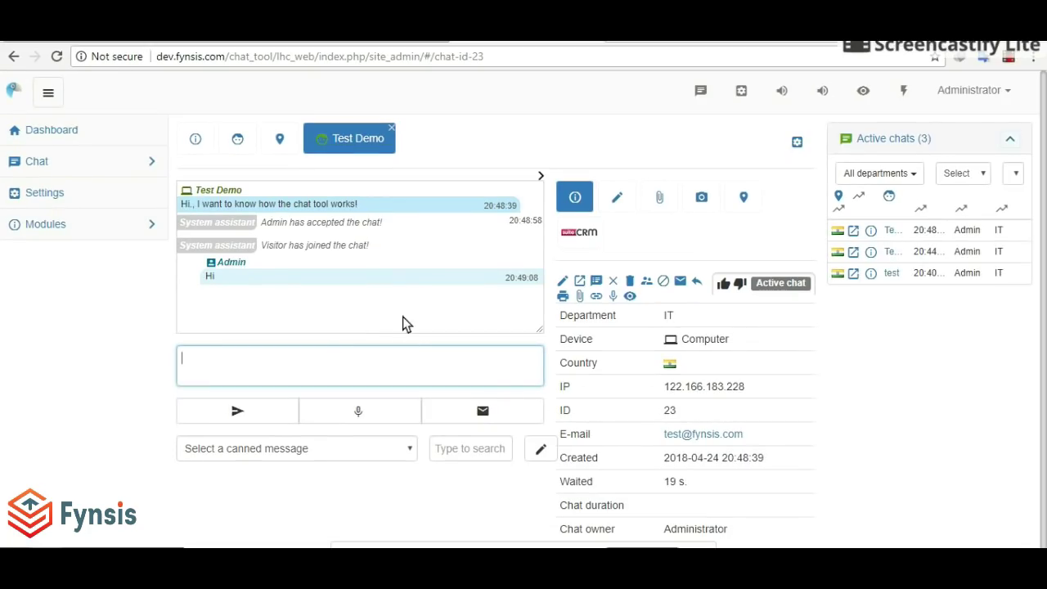
pyautogui.click(579, 232)
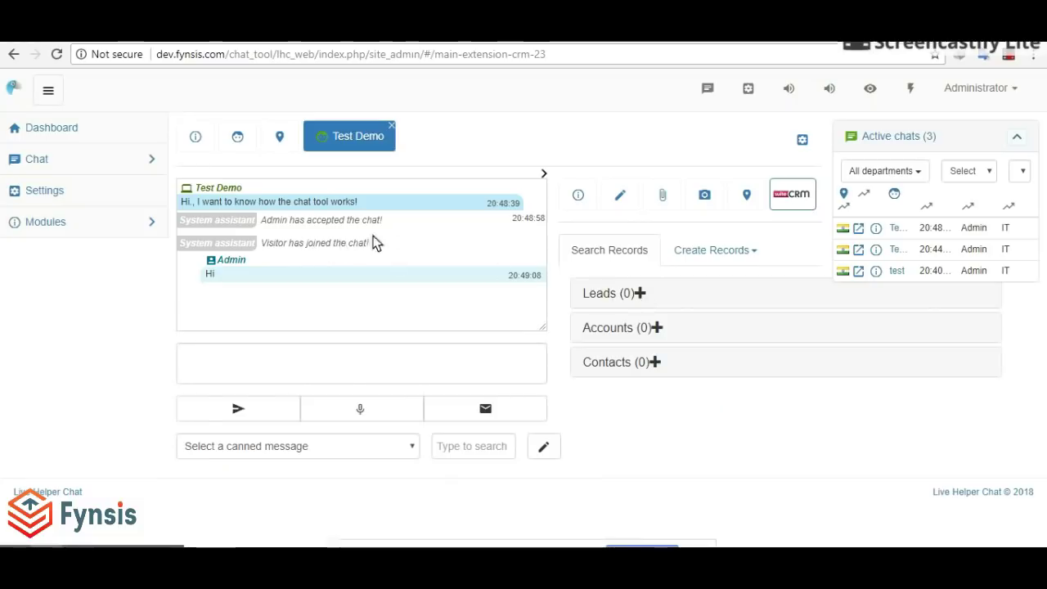
pyautogui.click(578, 196)
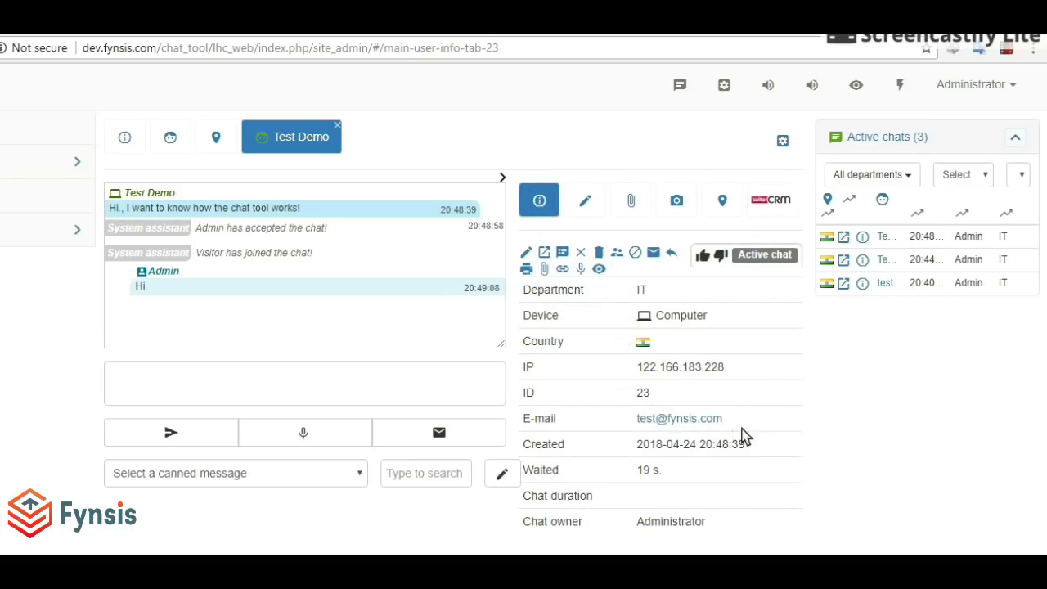
pyautogui.moveTo(746, 426)
pyautogui.mouseDown()
pyautogui.moveTo(641, 436)
pyautogui.moveTo(637, 426)
pyautogui.mouseUp()
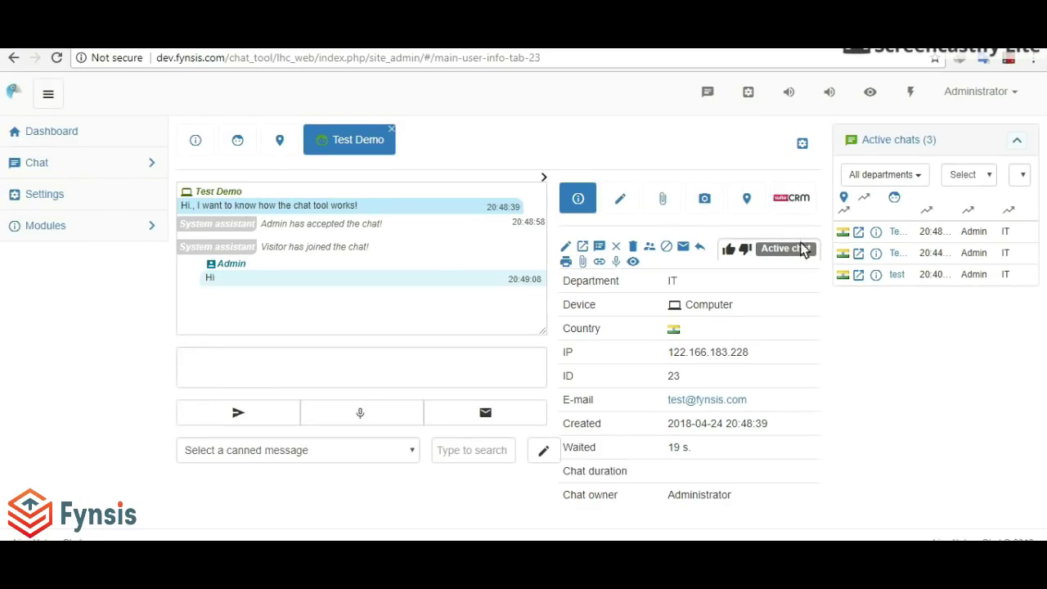
pyautogui.click(794, 209)
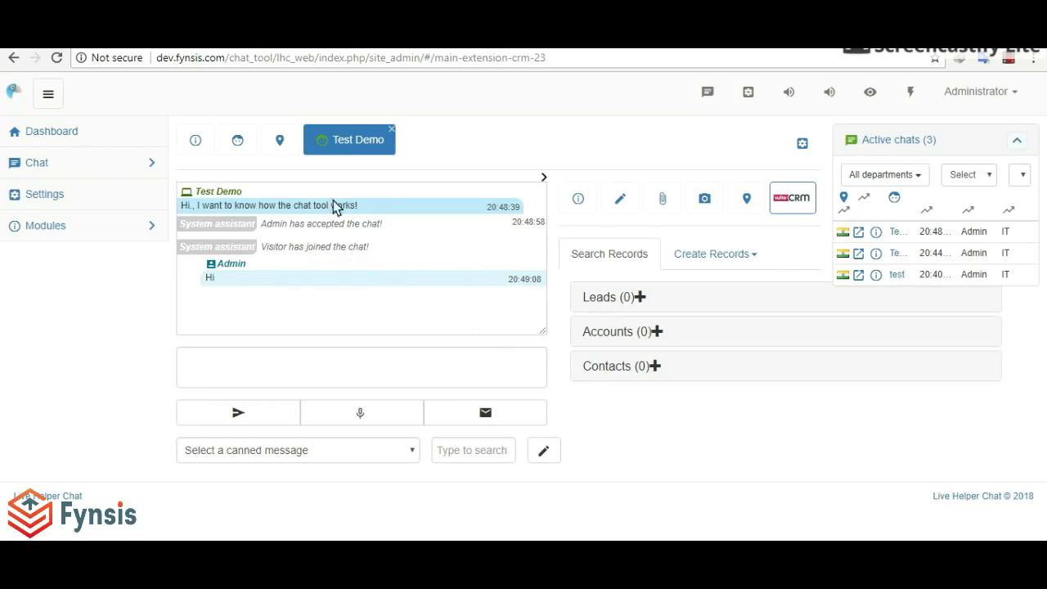
pyautogui.click(368, 41)
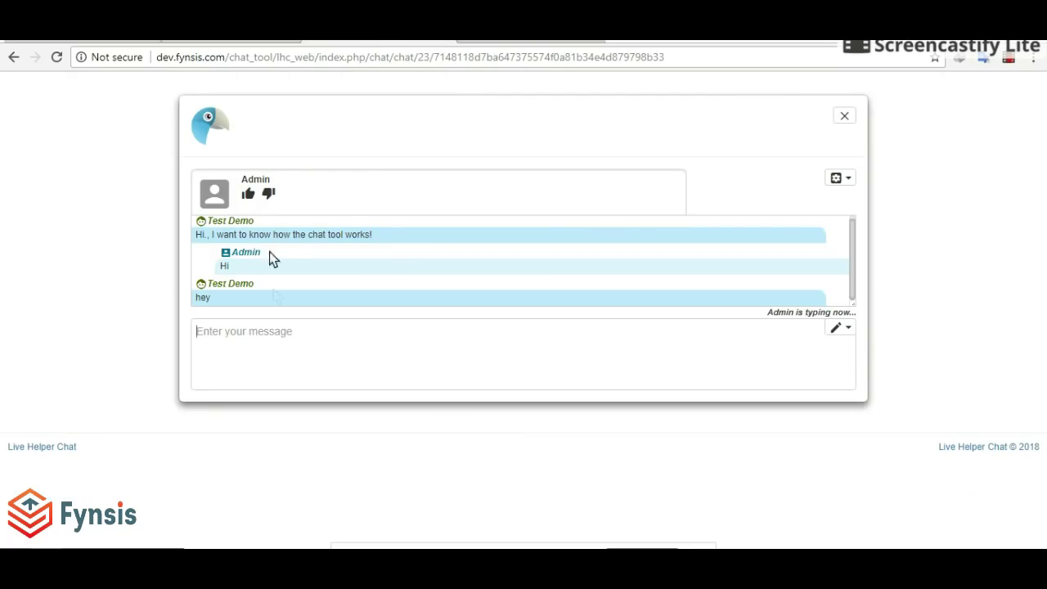
pyautogui.click(243, 343)
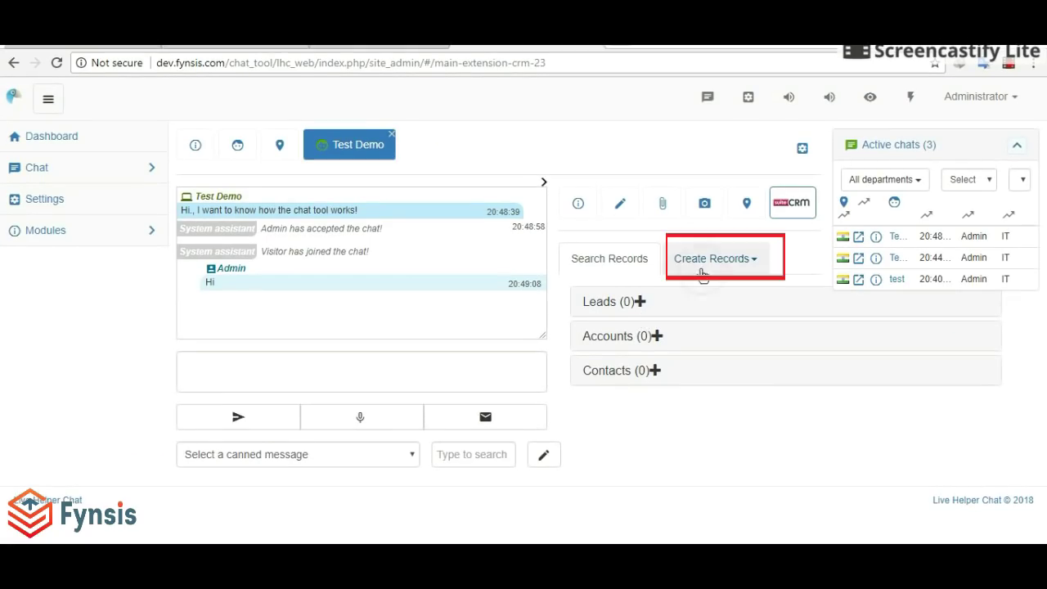
pyautogui.click(702, 260)
pyautogui.click(700, 286)
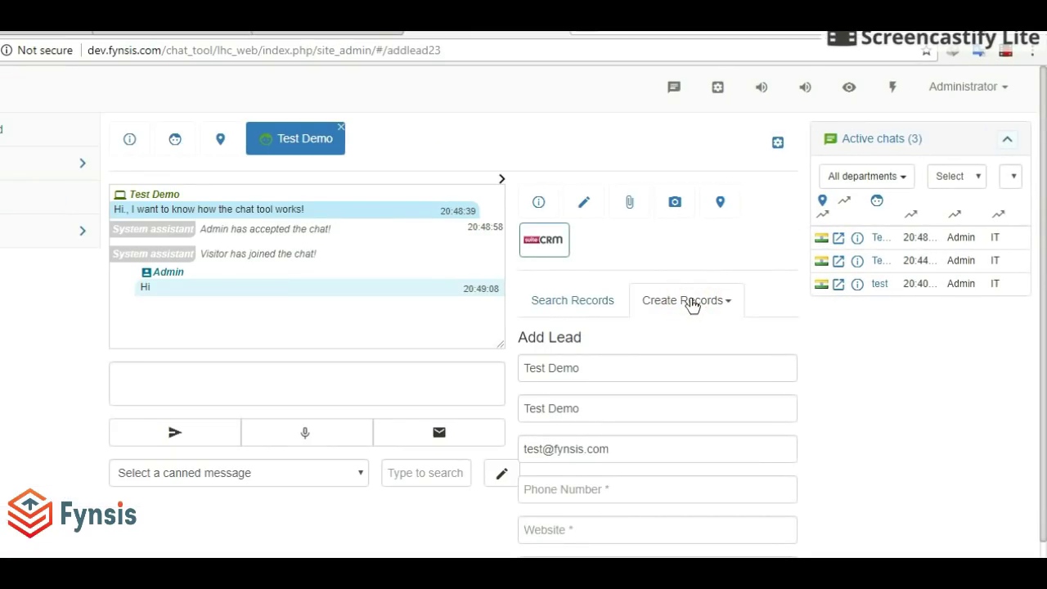
pyautogui.tripleClick(675, 325)
pyautogui.write('1234')
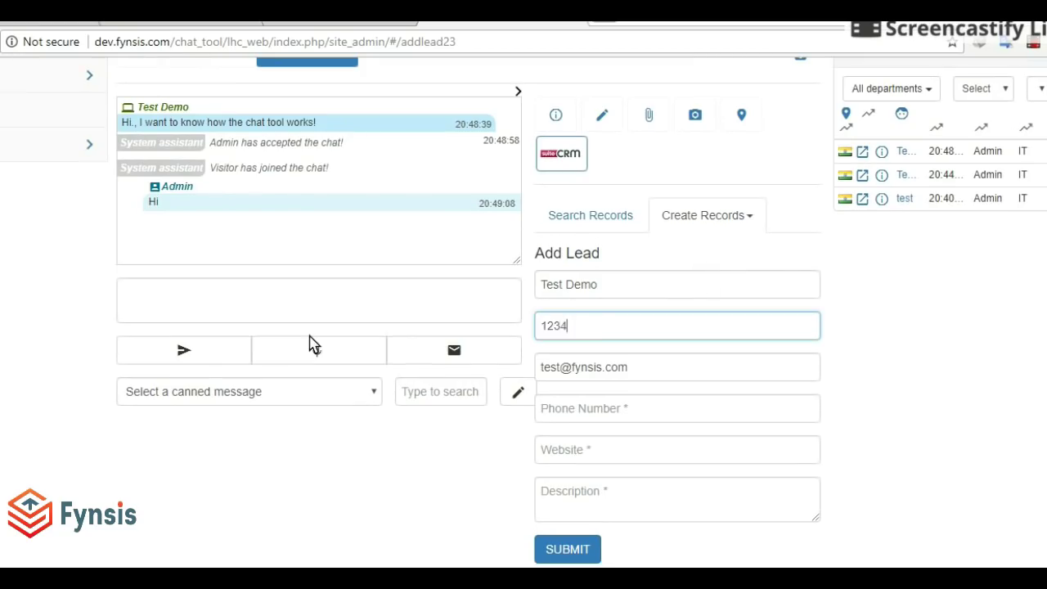
pyautogui.click(608, 409)
pyautogui.write('1234567890')
pyautogui.click(610, 445)
pyautogui.write('fynsis.com')
pyautogui.click(611, 493)
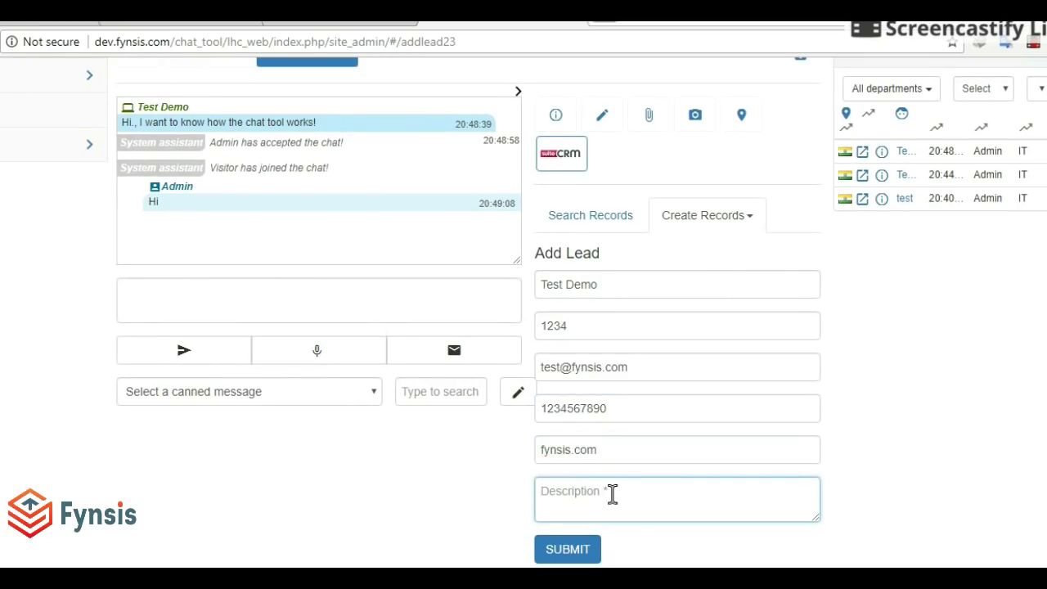
pyautogui.click(567, 549)
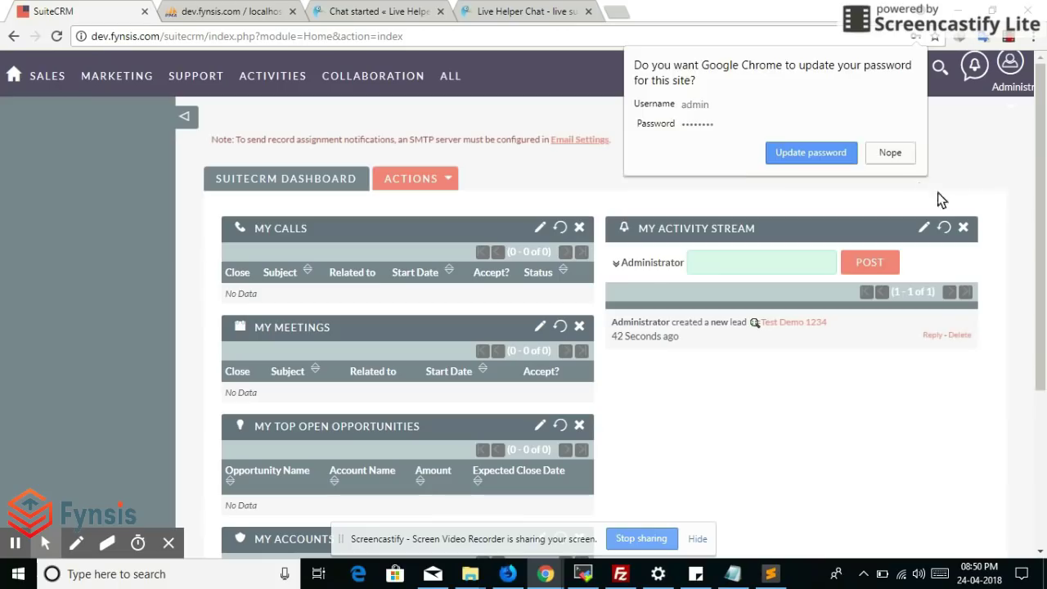
# Log in to SuiteCRM and review the Test Demo 1234 lead under Marketing > Leads
pyautogui.click(937, 193)
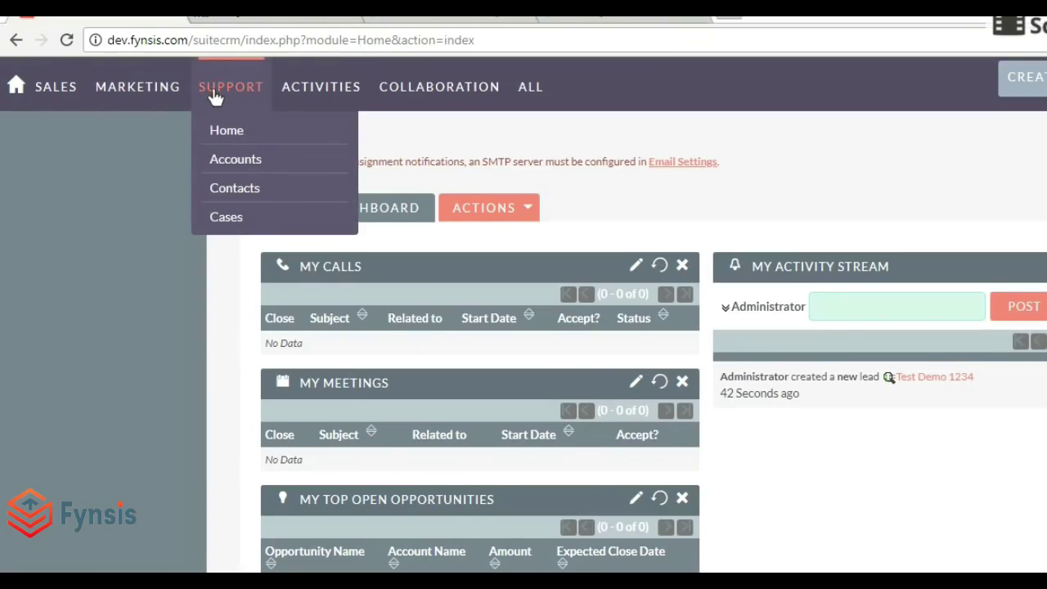
pyautogui.moveTo(104, 99)
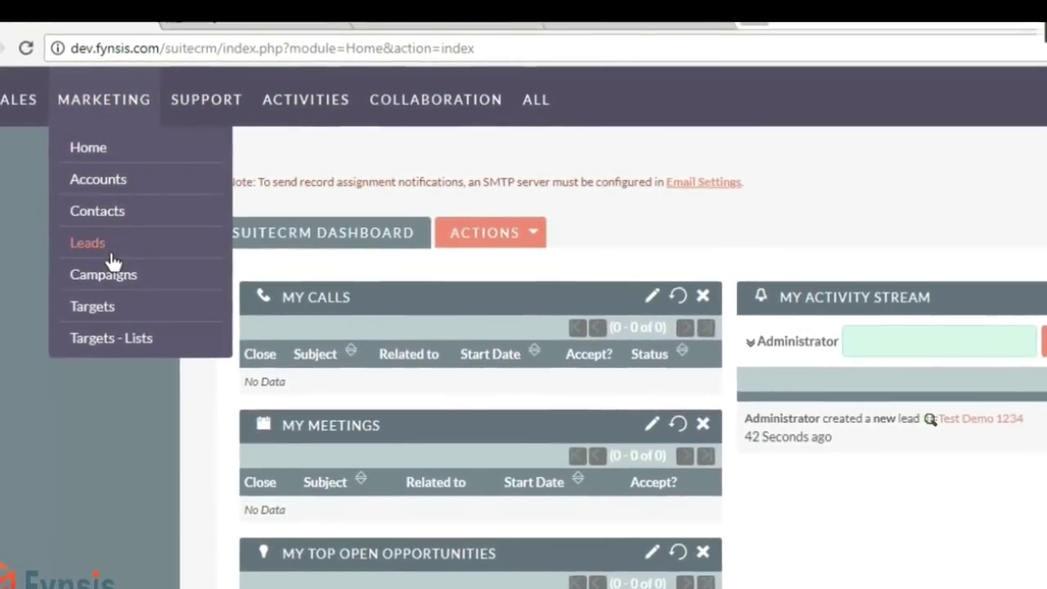
pyautogui.click(110, 253)
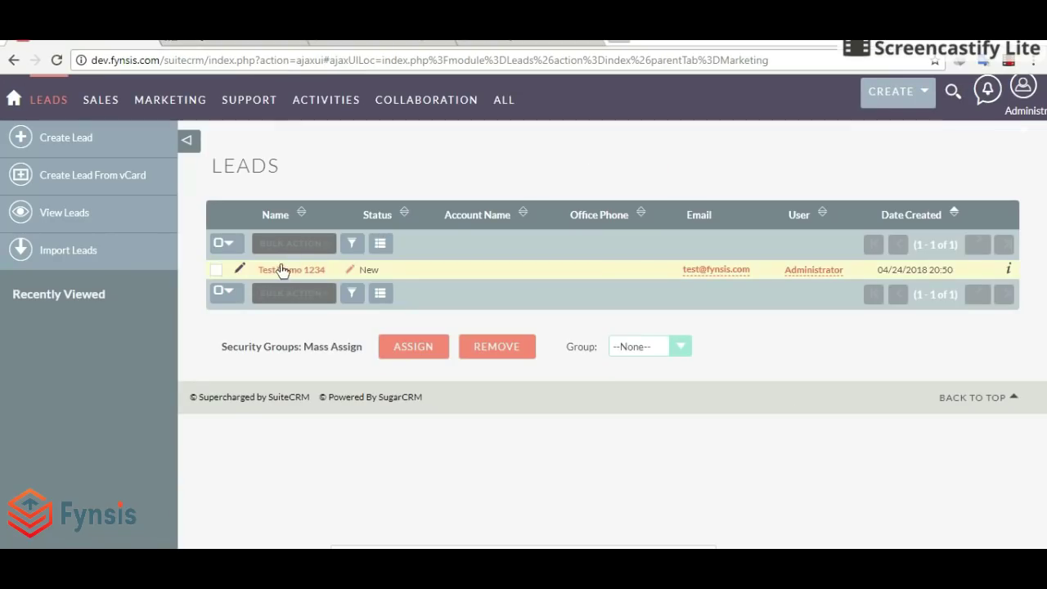
pyautogui.click(281, 269)
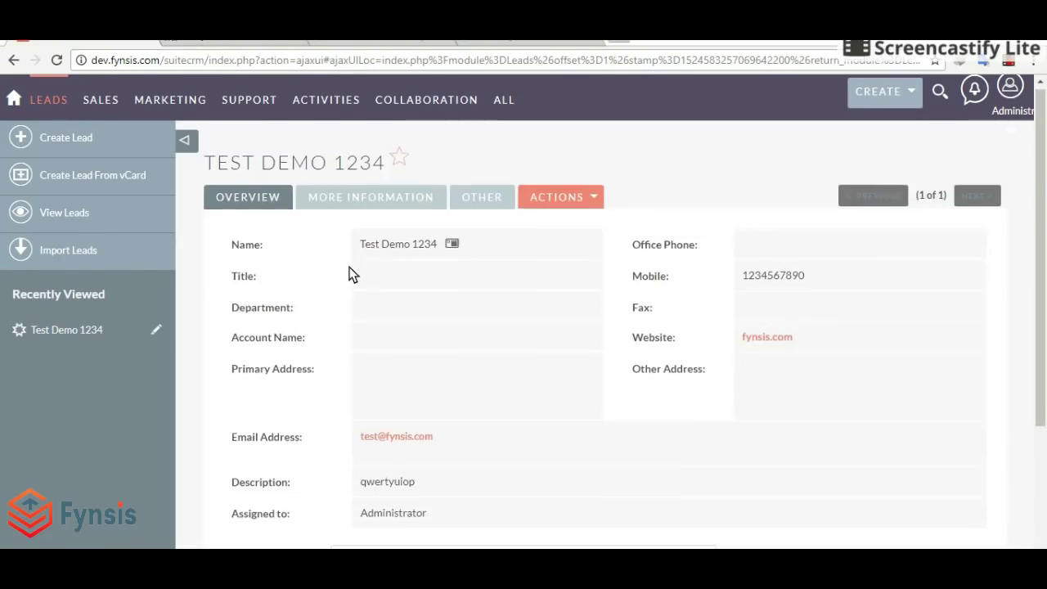
pyautogui.scroll(-2, 655, 329)
pyautogui.scroll(2, 780, 325)
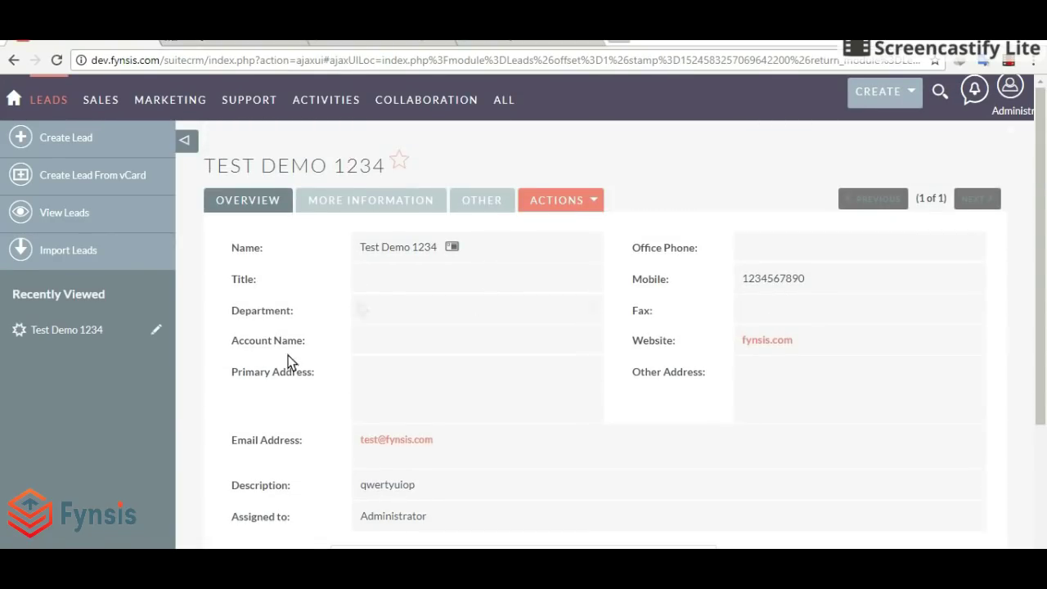
pyautogui.scroll(-1, 329, 294)
pyautogui.click(438, 372)
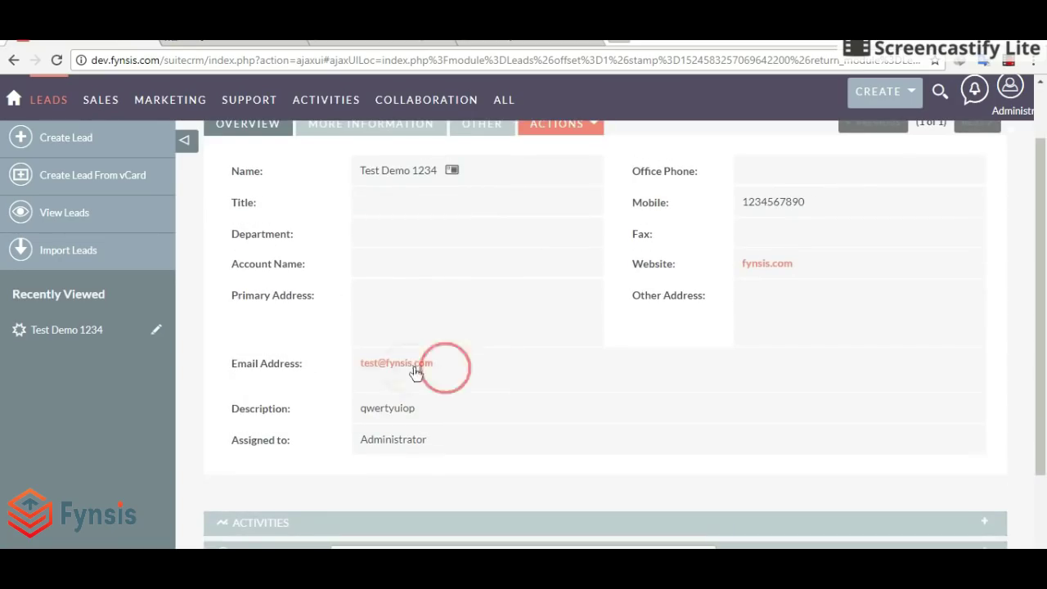
pyautogui.doubleClick(760, 202)
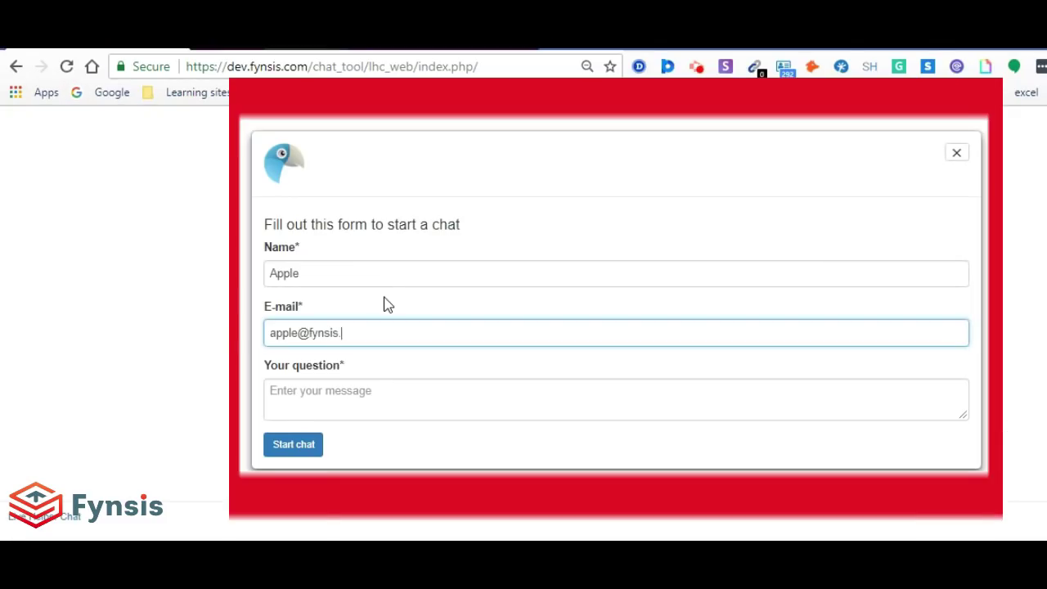
pyautogui.write('com')
pyautogui.press('Tab')
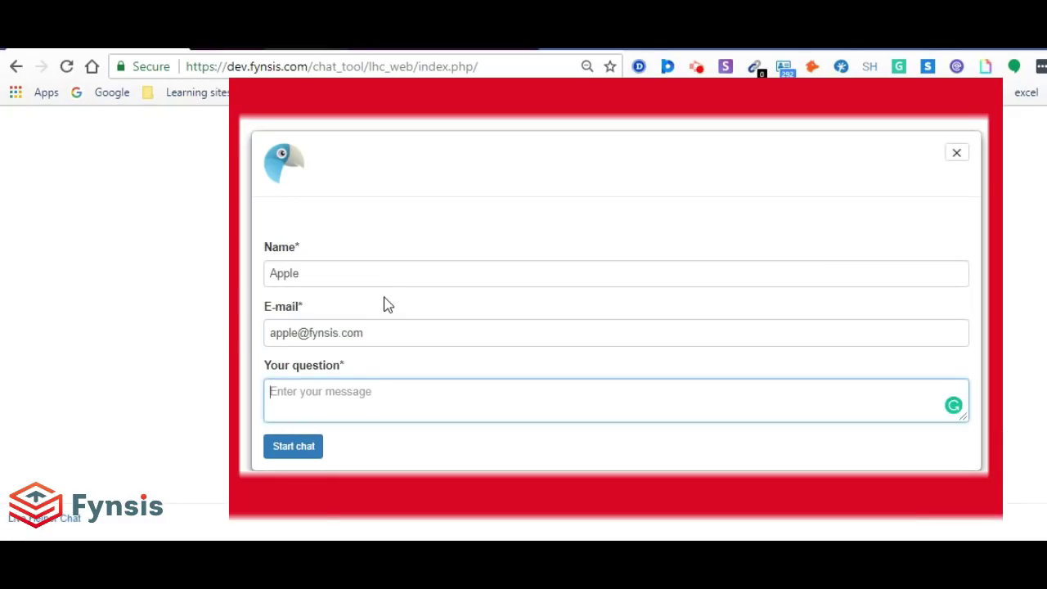
pyautogui.write('Hi, I need some help regarding SEO')
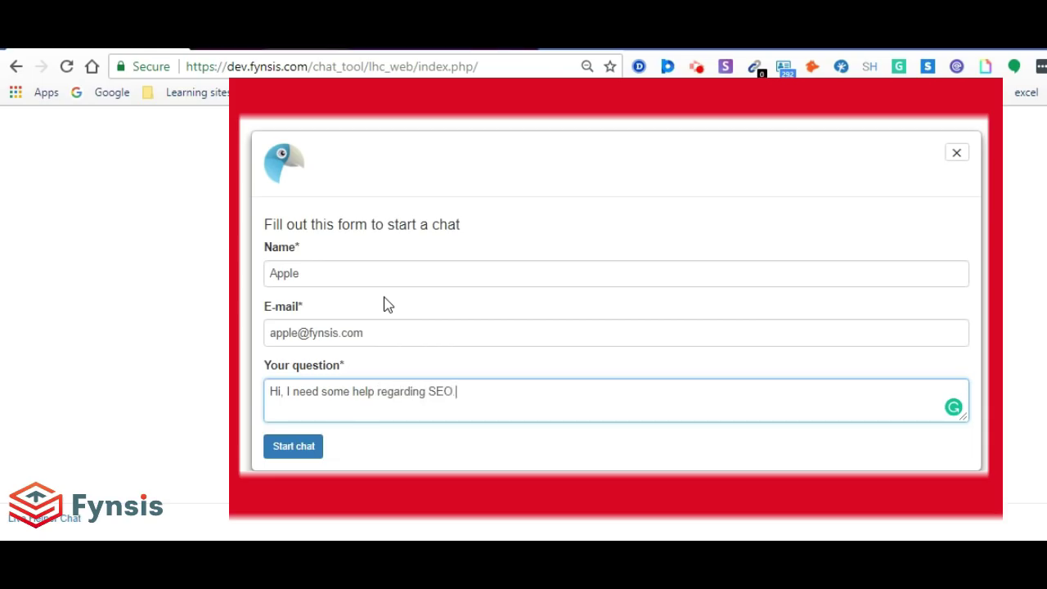
pyautogui.click(293, 446)
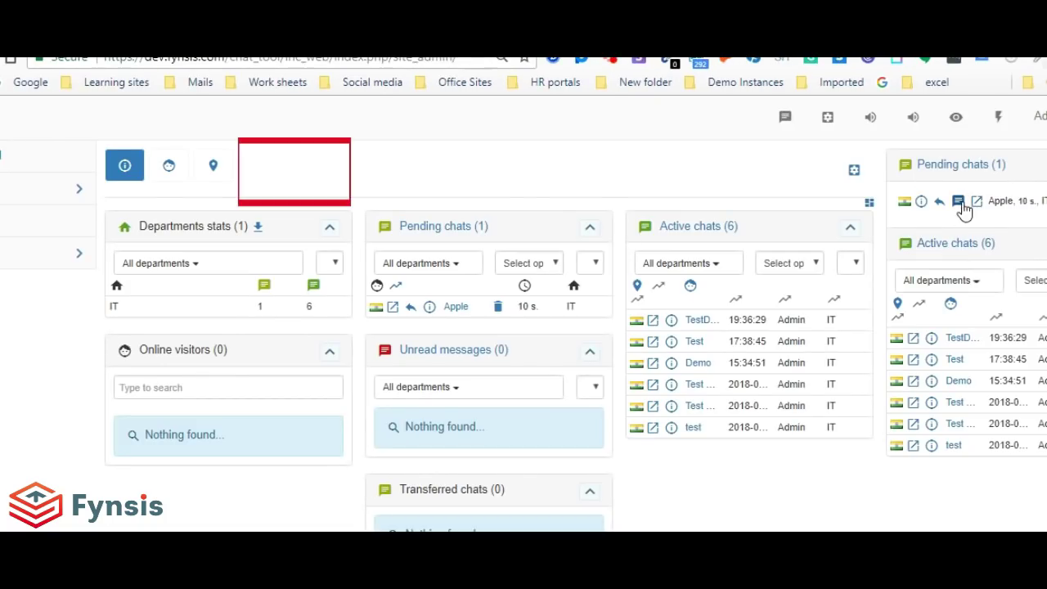
# Accept Apple's chat, reply 'Hi., Happy to help!', and add the Apple Fynsis lead
pyautogui.click(959, 202)
pyautogui.click(348, 130)
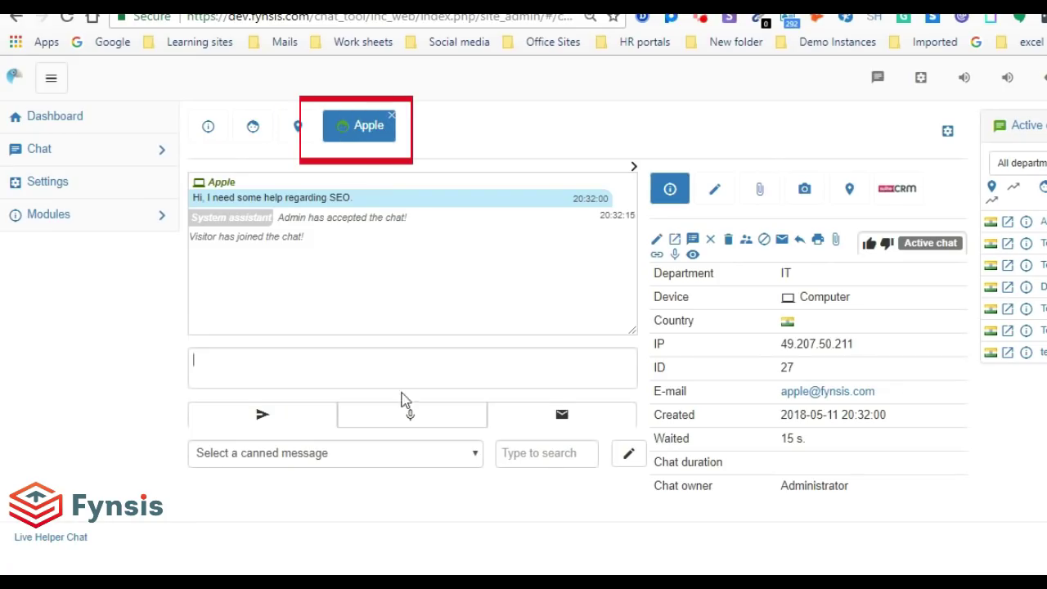
pyautogui.click(373, 360)
pyautogui.write('Hi., Happy to help')
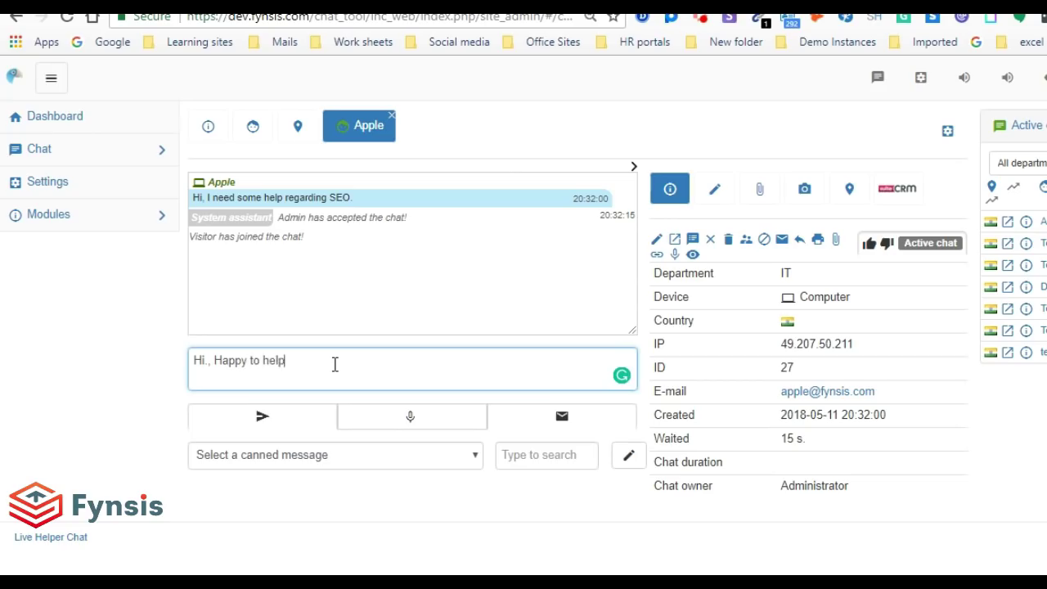
pyautogui.write('!')
pyautogui.click(263, 432)
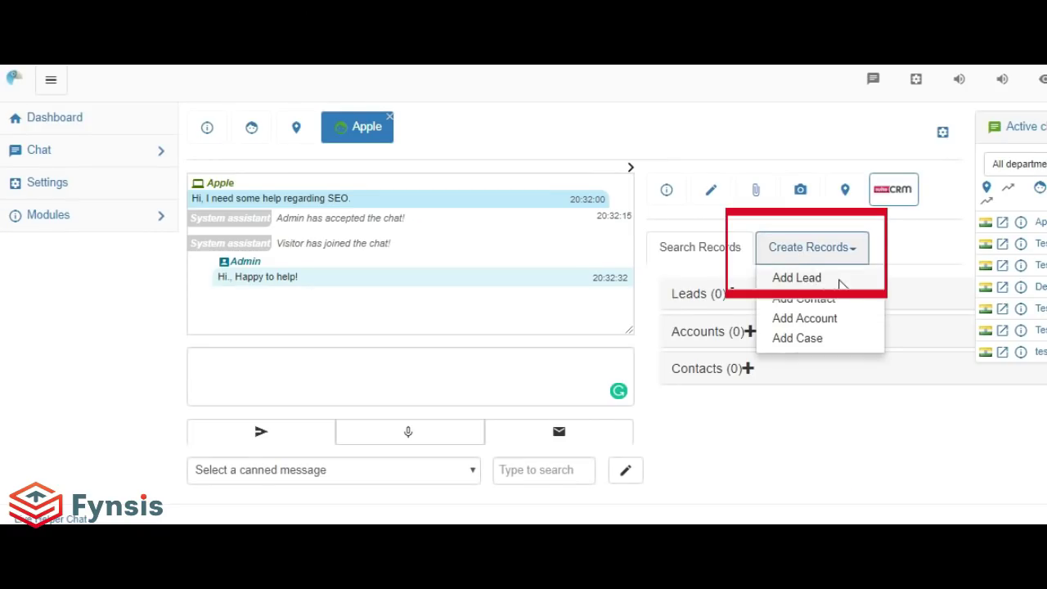
pyautogui.click(841, 282)
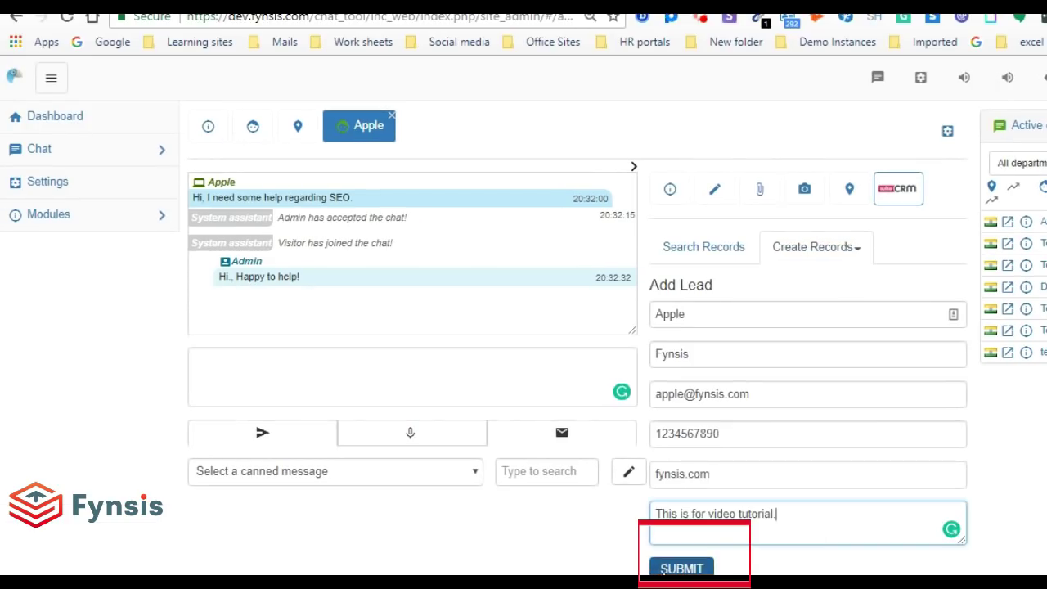
pyautogui.click(667, 571)
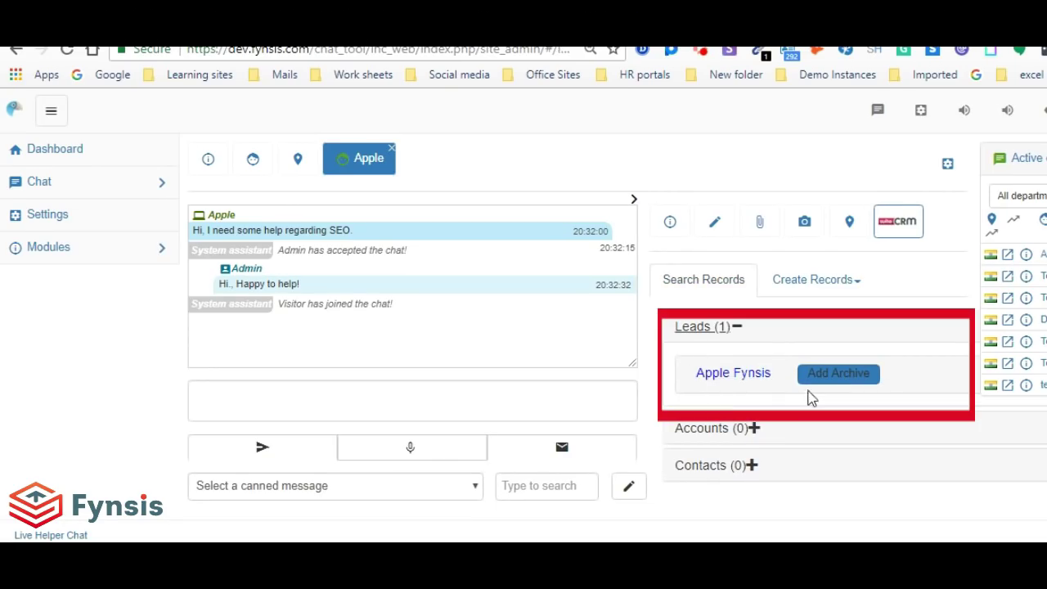
# Open the Apple Fynsis lead record in SuiteCRM and expand its History subpanel, which is empty
pyautogui.click(741, 375)
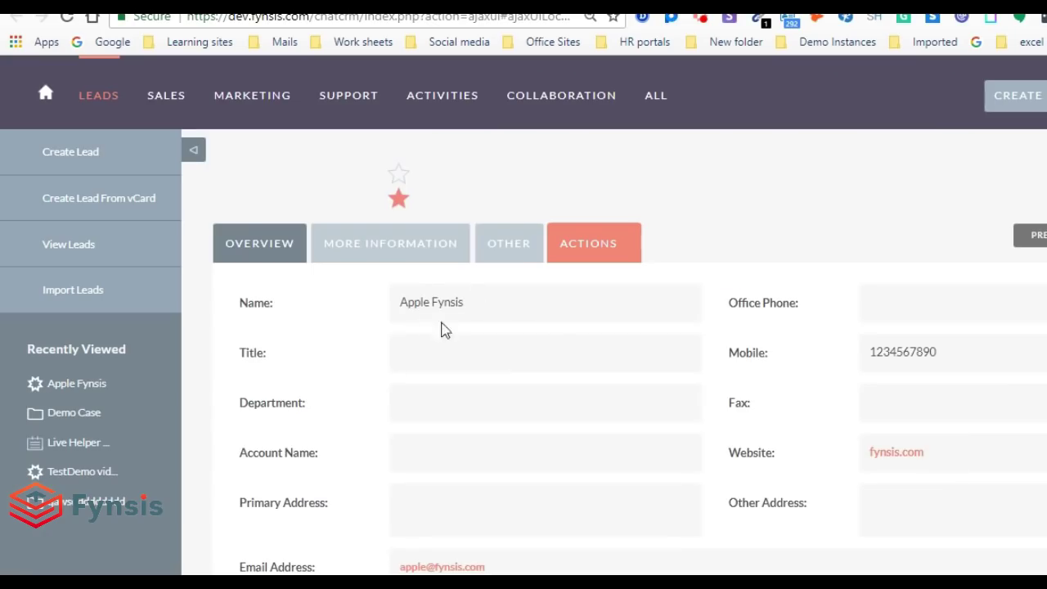
pyautogui.scroll(-1, 935, 351)
pyautogui.scroll(-2, 750, 393)
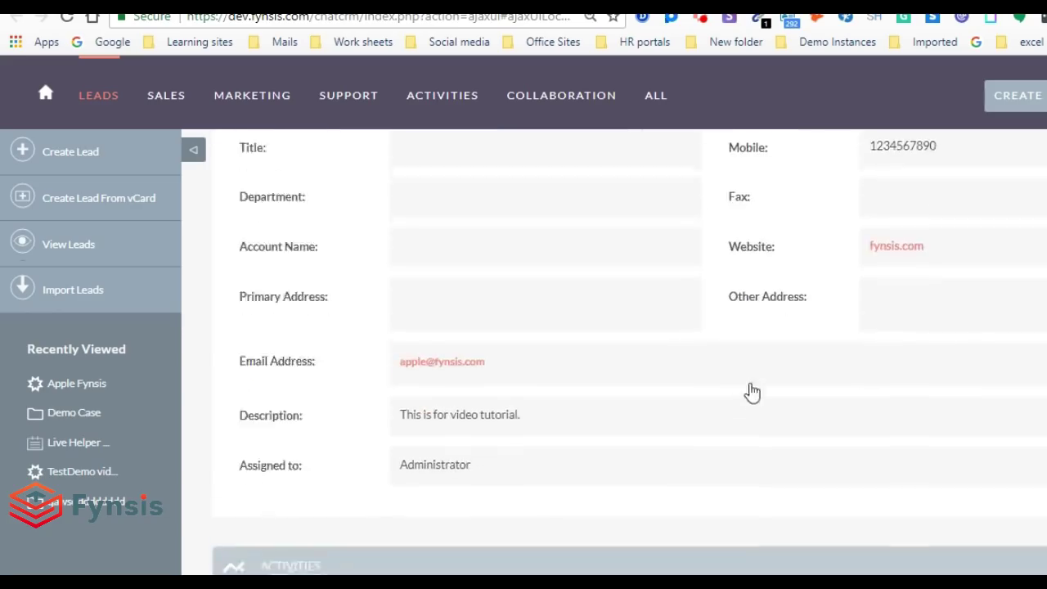
pyautogui.scroll(-2, 571, 391)
pyautogui.click(288, 401)
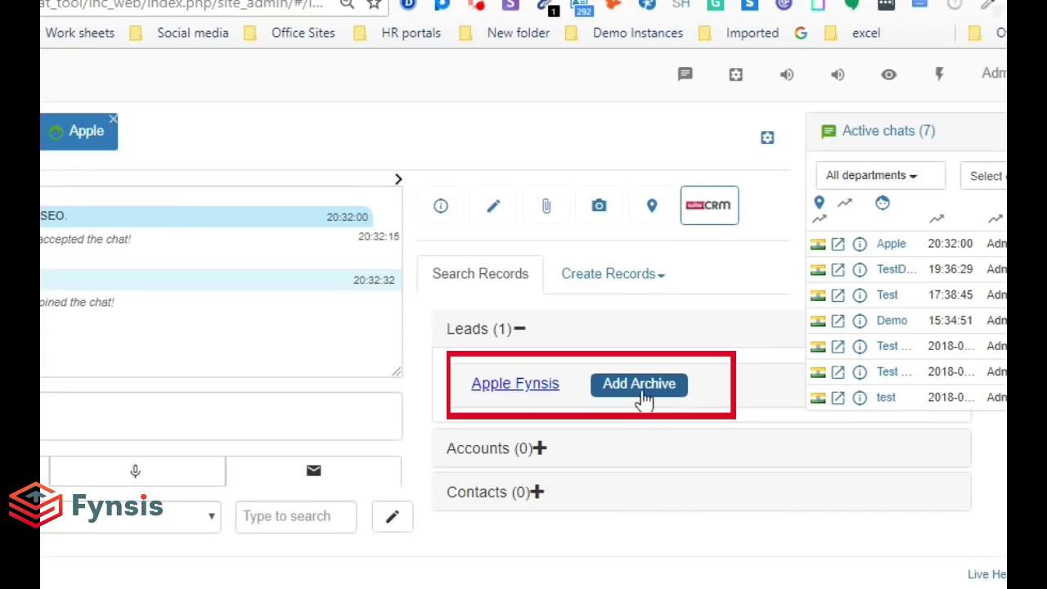
# Archive the Apple chat conversation to the Apple Fynsis lead with Add Archive
pyautogui.click(839, 340)
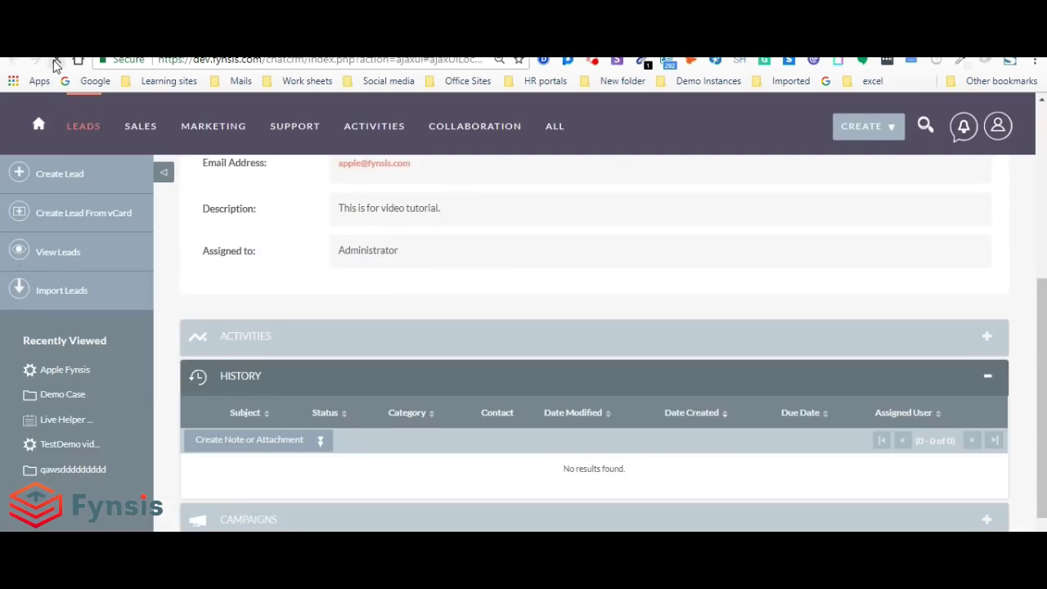
# Reload the Apple Fynsis lead and open a Live Helper Chattig History note in its History
pyautogui.click(54, 62)
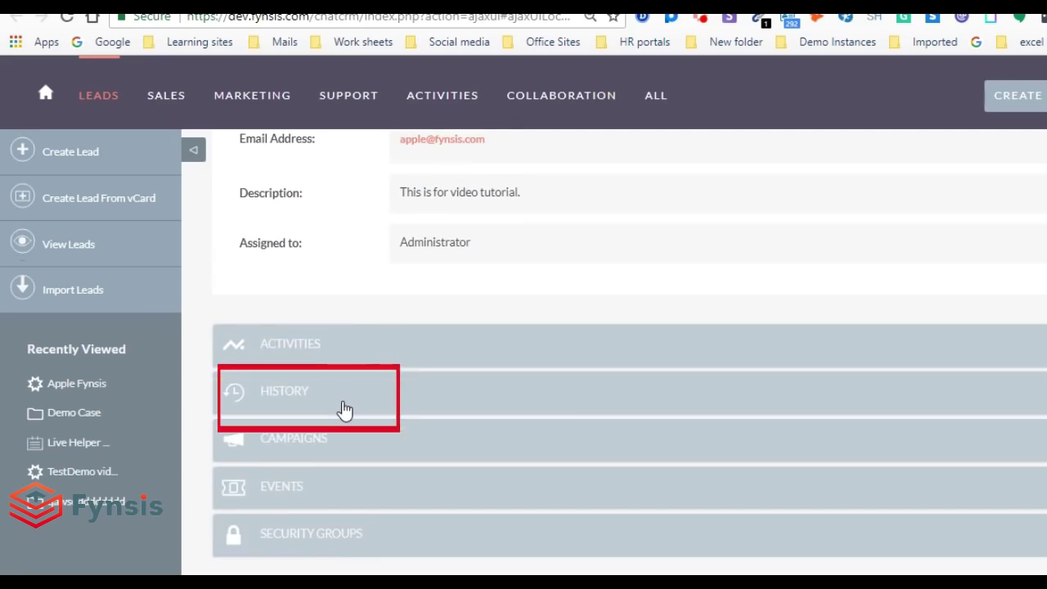
pyautogui.click(344, 410)
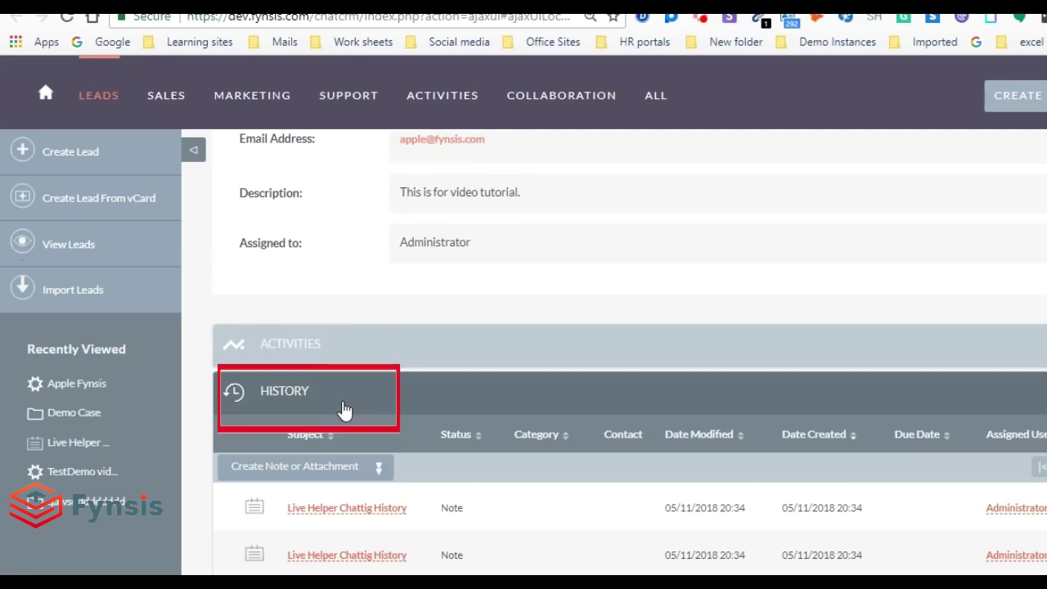
pyautogui.scroll(-2, 491, 450)
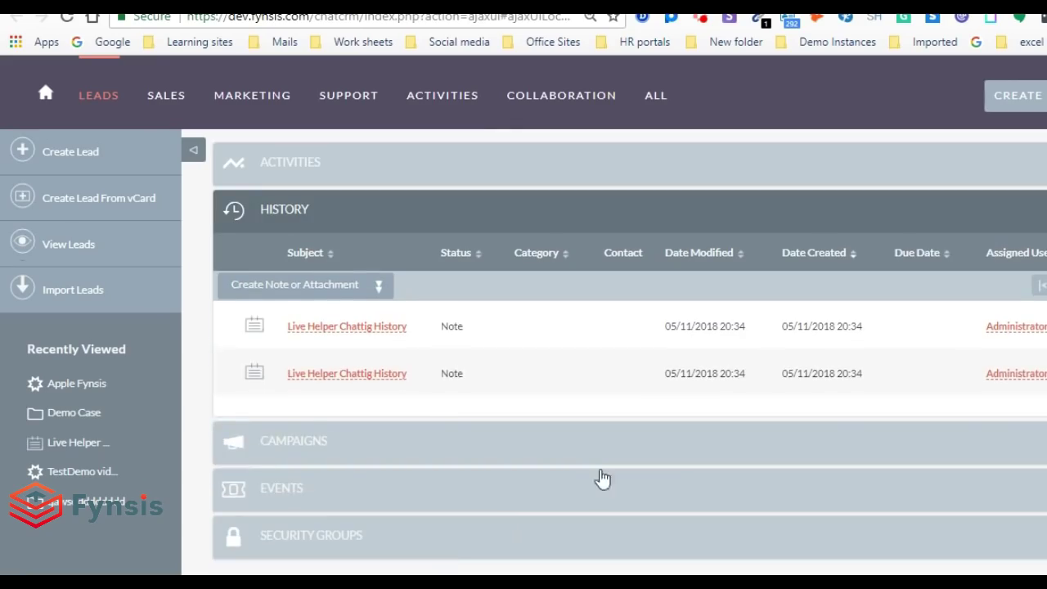
pyautogui.click(344, 327)
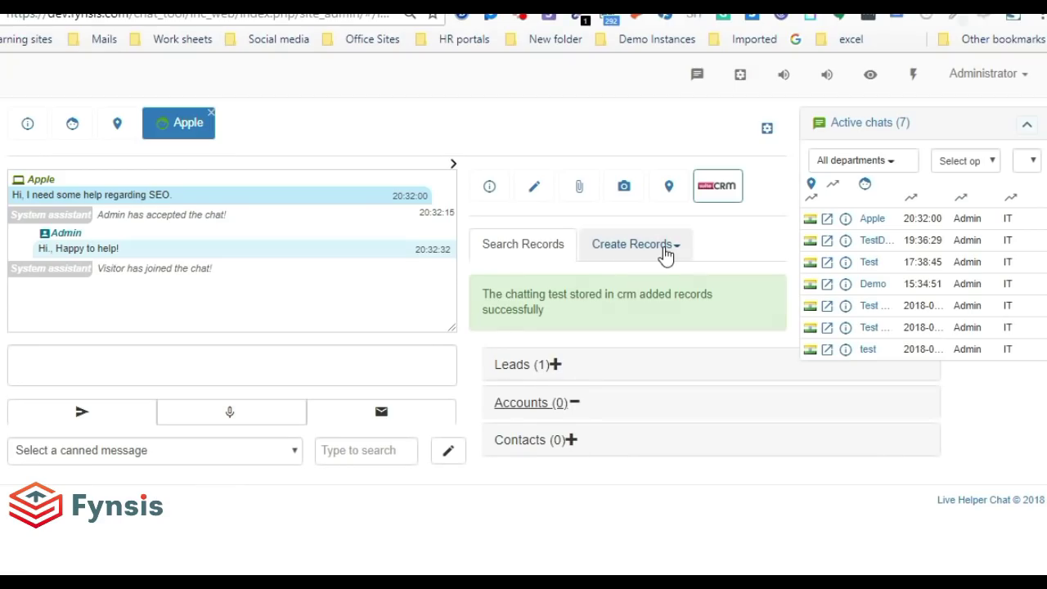
pyautogui.click(666, 248)
pyautogui.click(666, 319)
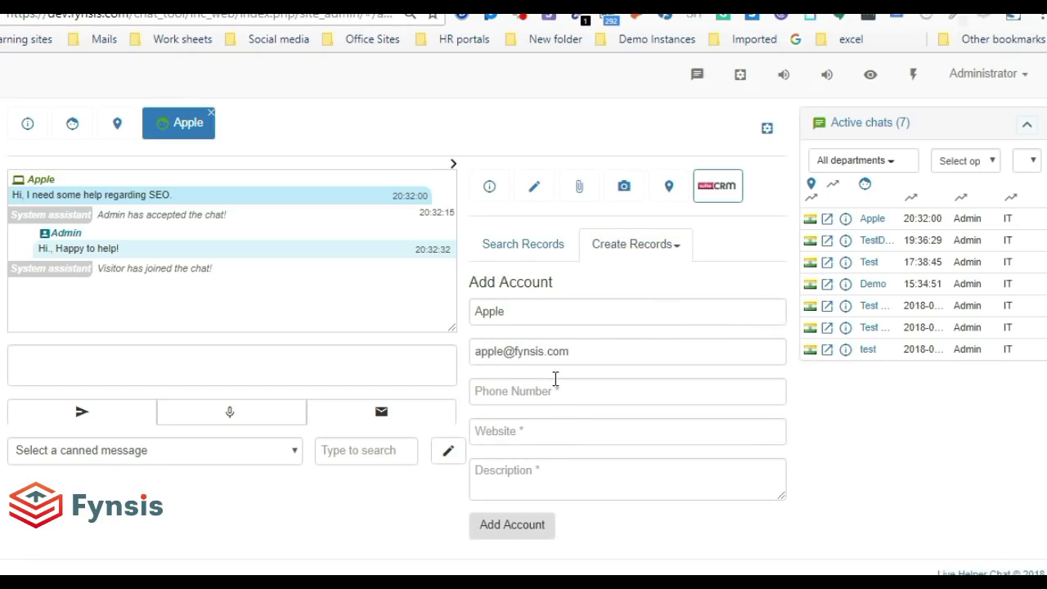
pyautogui.click(556, 380)
pyautogui.write('963214780')
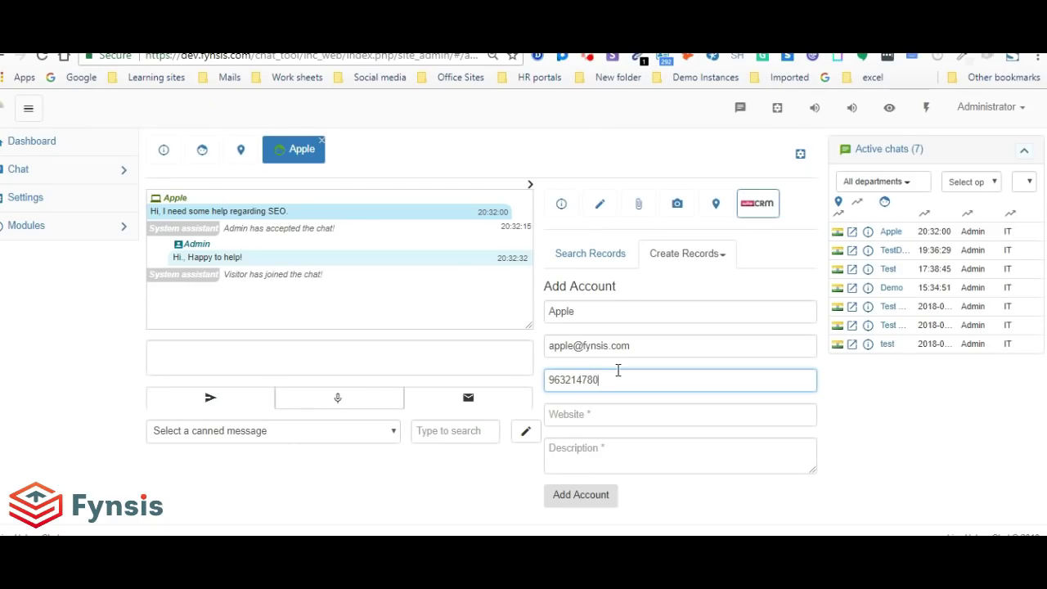
pyautogui.press('Tab')
pyautogui.write('fyns')
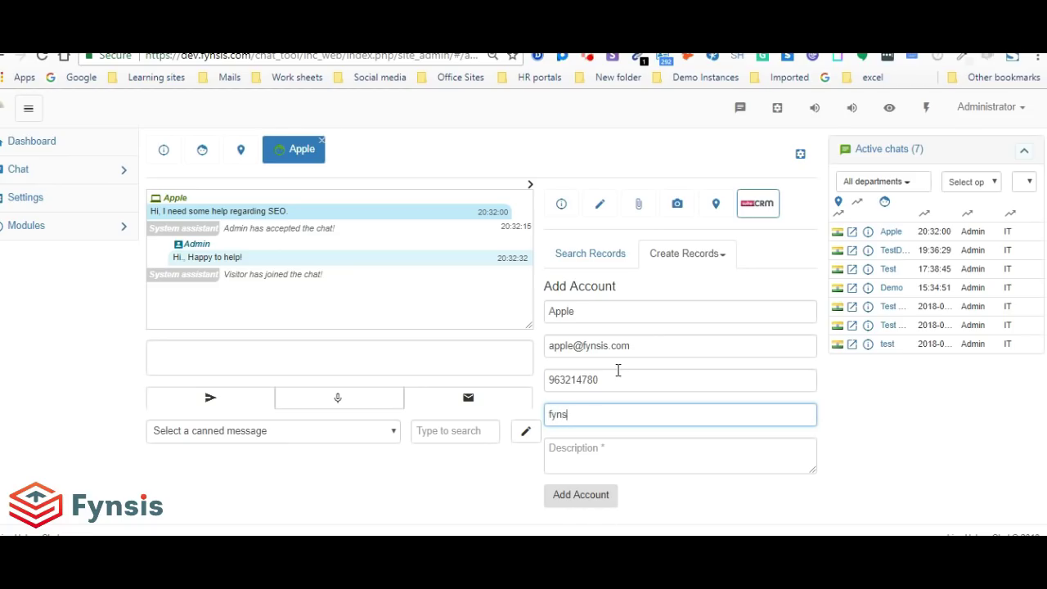
pyautogui.write('i.com')
pyautogui.press('Tab')
pyautogui.write('test')
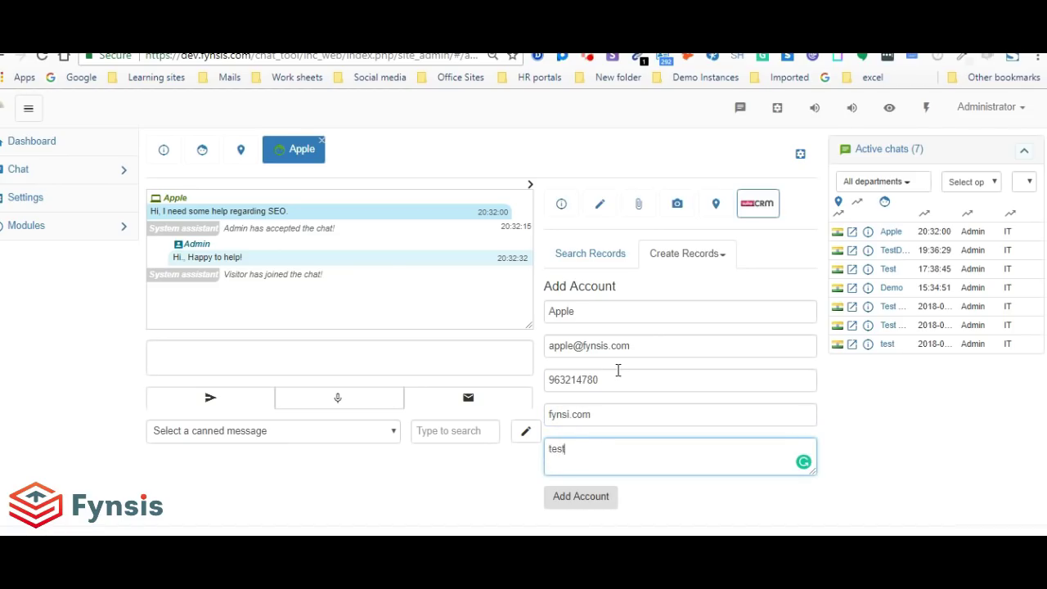
pyautogui.write(' viral')
pyautogui.click(581, 496)
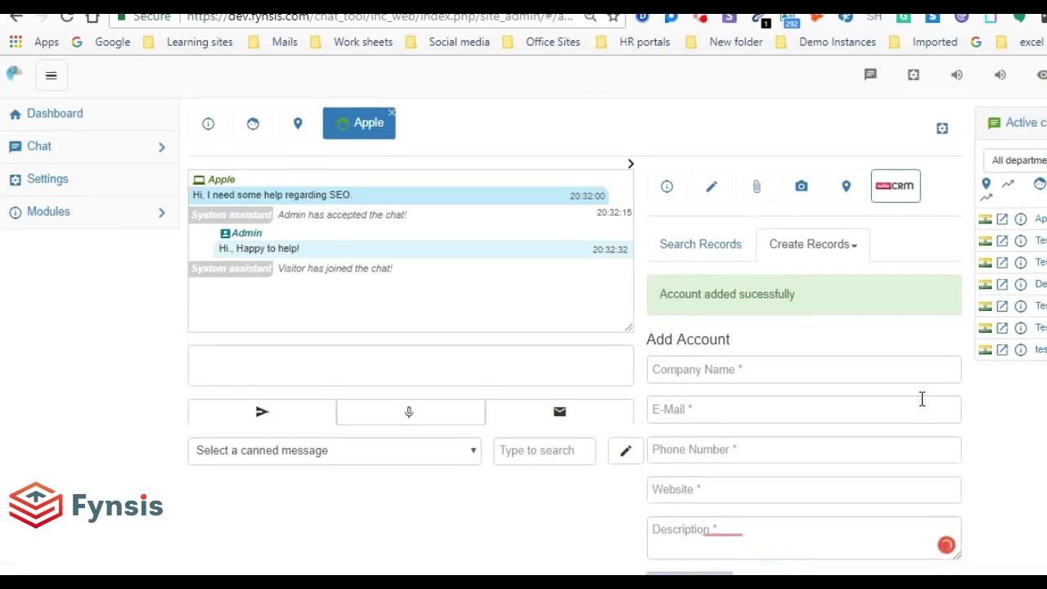
pyautogui.moveTo(661, 279); pyautogui.dragTo(795, 280)
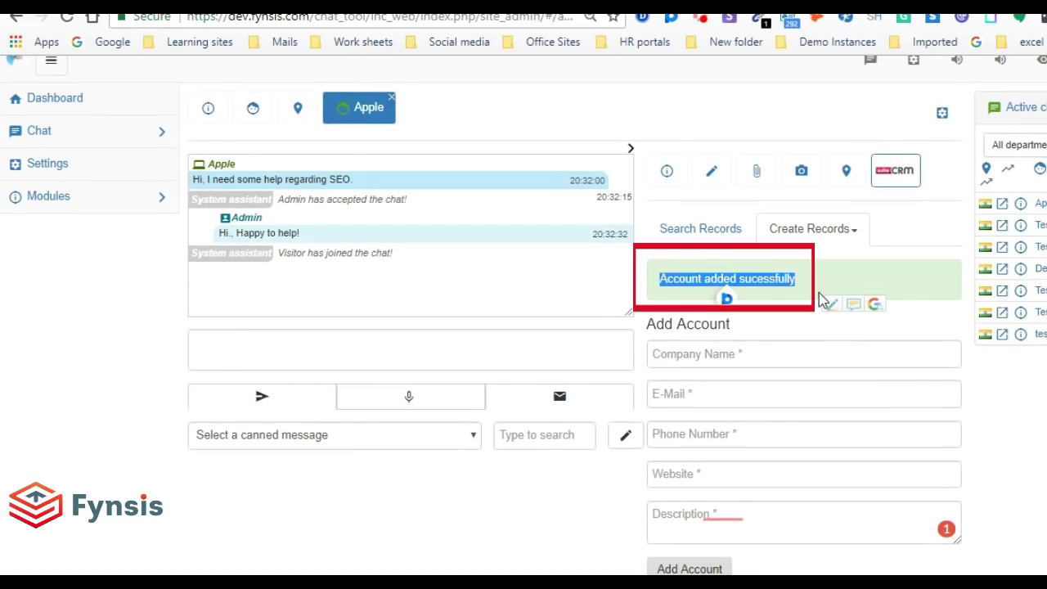
# Add a case 'Need Help Regarding SEO' linked to the Apple account
pyautogui.click(647, 274)
pyautogui.click(661, 366)
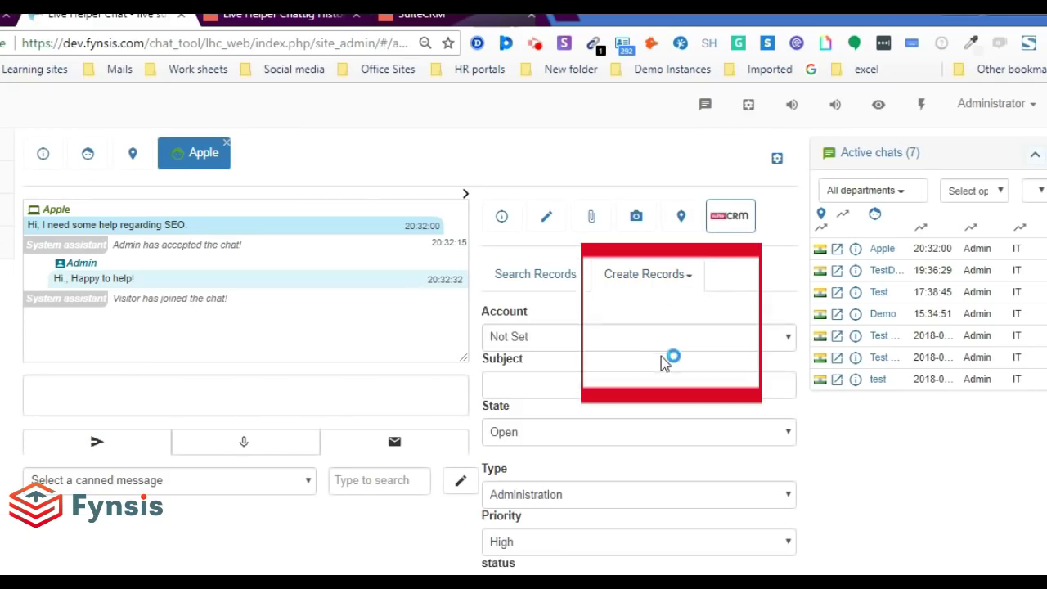
pyautogui.click(607, 342)
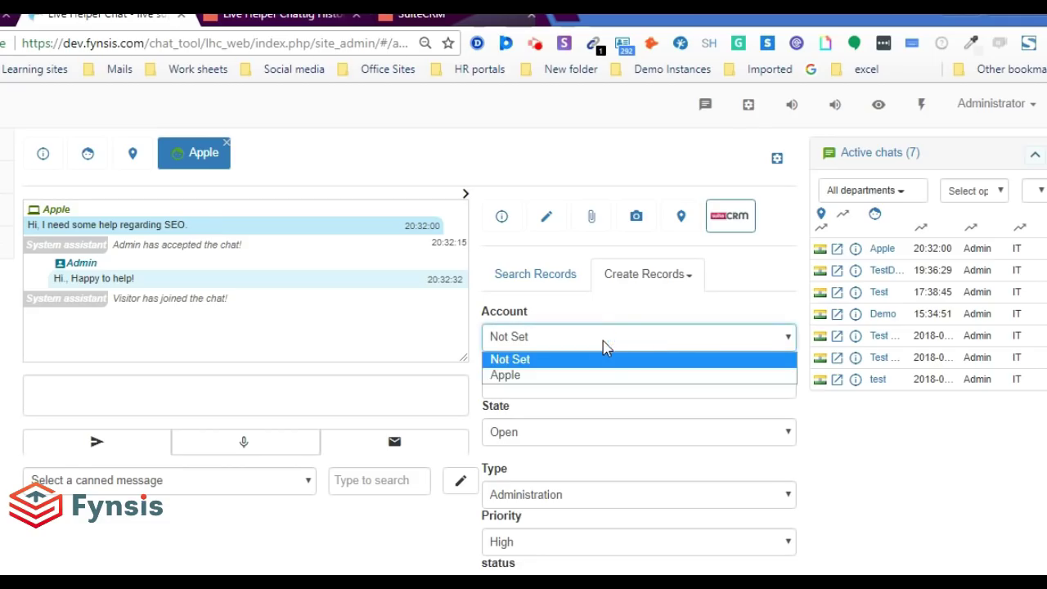
pyautogui.click(551, 378)
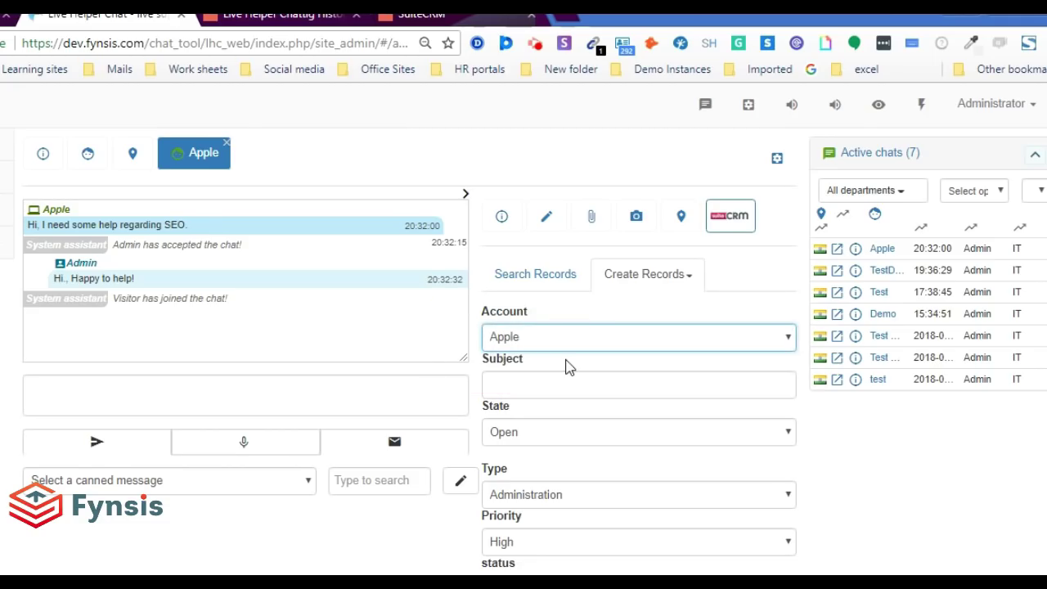
pyautogui.scroll(-1, 587, 462)
pyautogui.click(535, 255)
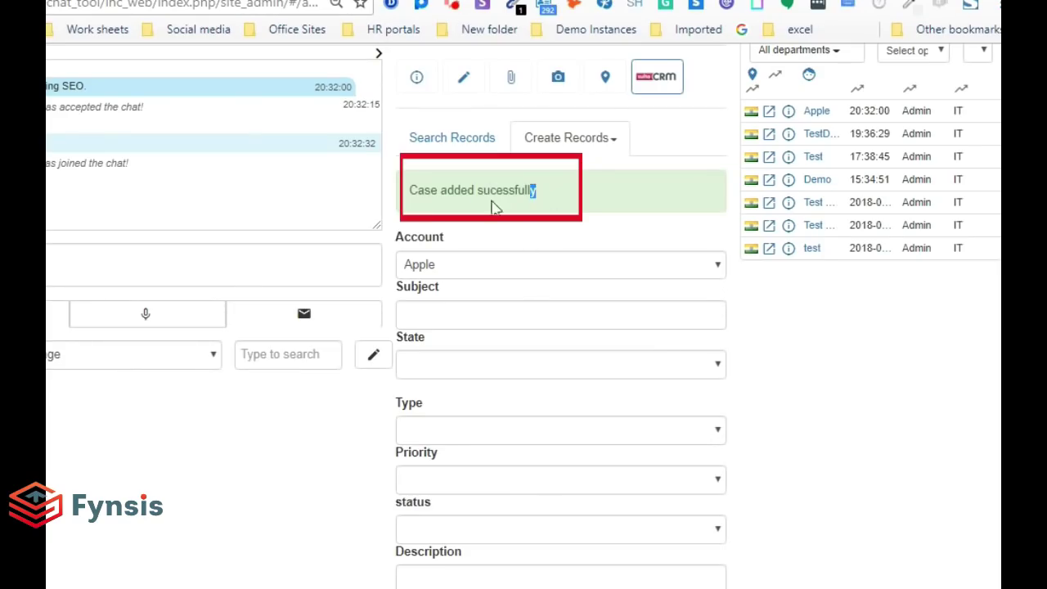
pyautogui.moveTo(491, 205); pyautogui.dragTo(569, 226)
pyautogui.click(570, 215)
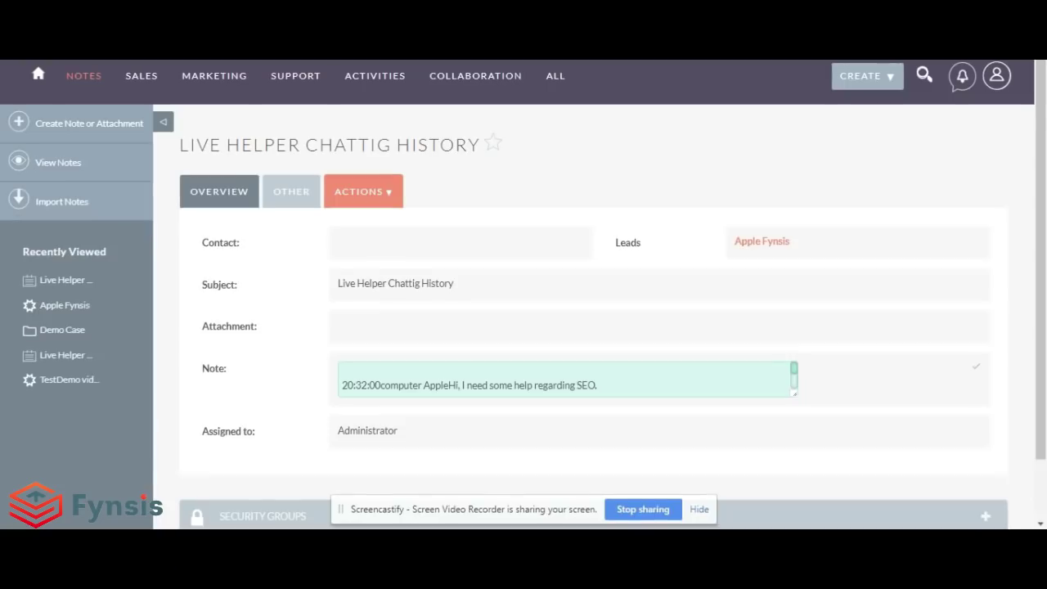
# Go to SuiteCRM's Cases list, discarding the note edit, and locate case 'Need Help Regarding SEO'
pyautogui.scroll(-1, 573, 156)
pyautogui.scroll(-1, 589, 171)
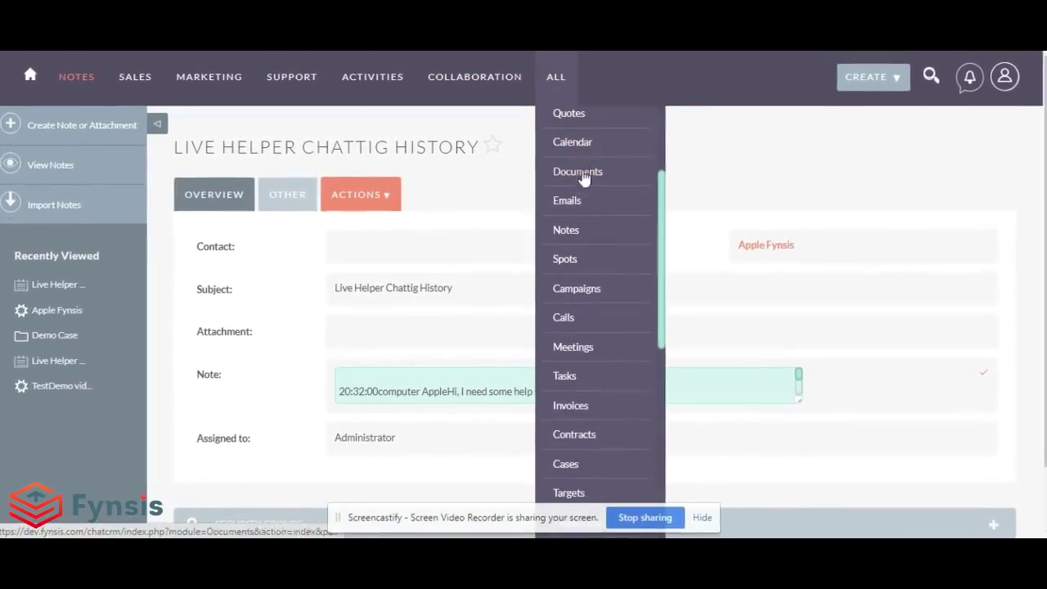
pyautogui.scroll(-2, 603, 271)
pyautogui.scroll(-1, 606, 285)
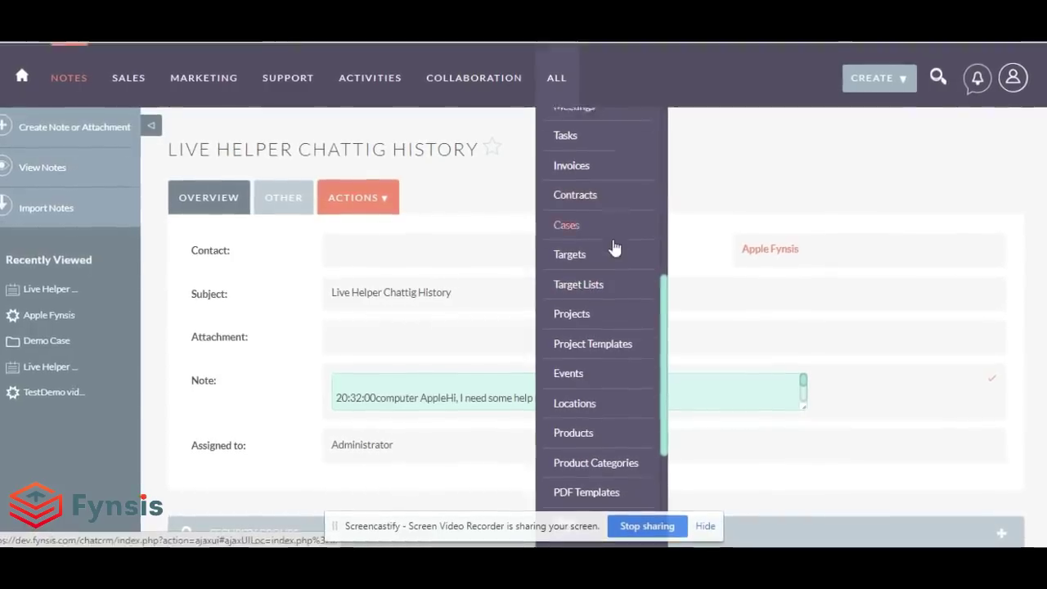
pyautogui.scroll(-3, 605, 229)
pyautogui.click(590, 155)
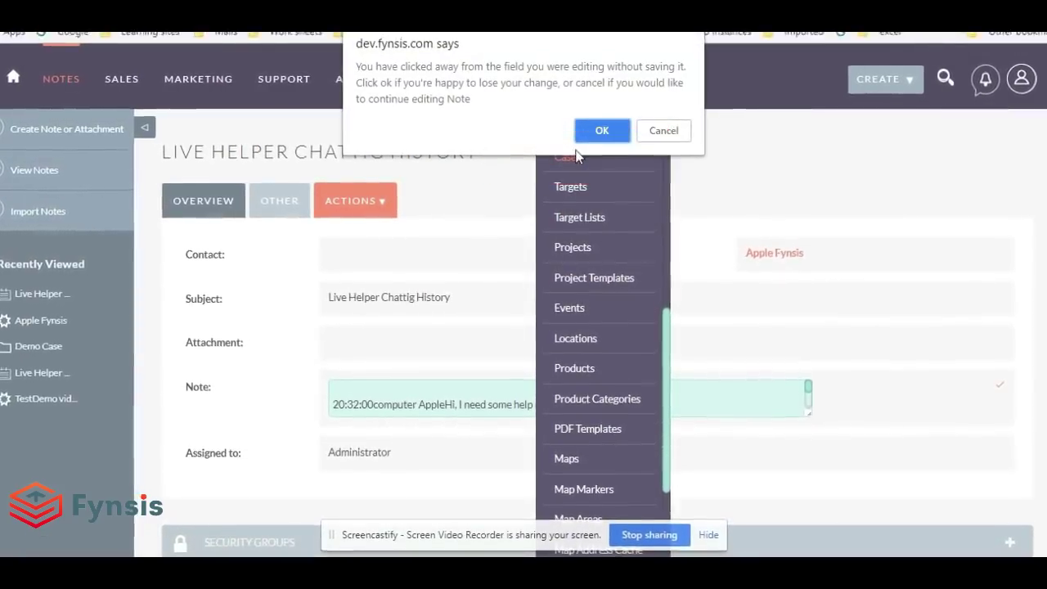
pyautogui.click(603, 132)
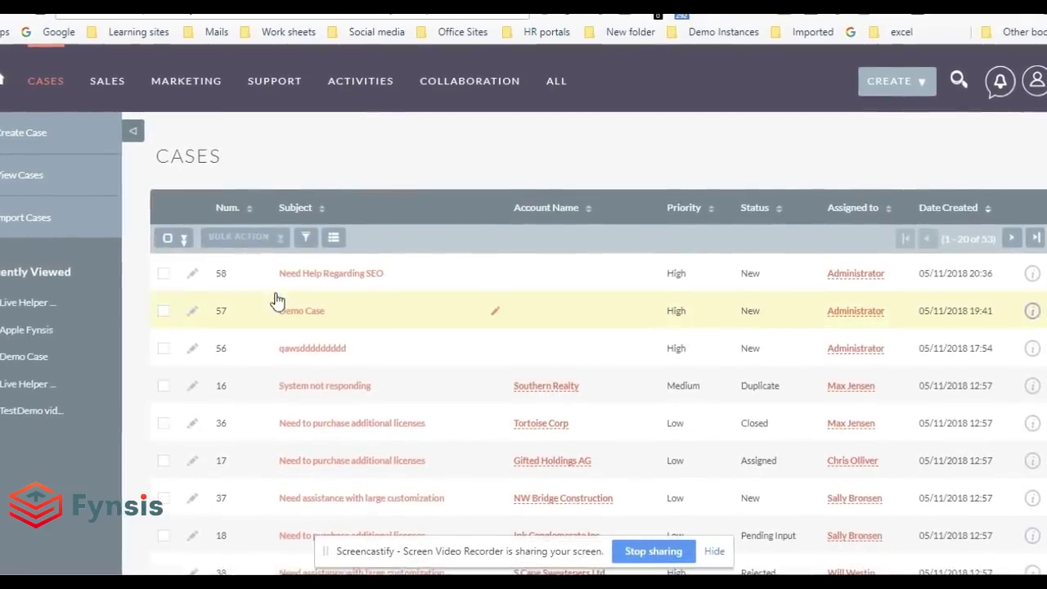
pyautogui.moveTo(278, 274); pyautogui.dragTo(381, 277)
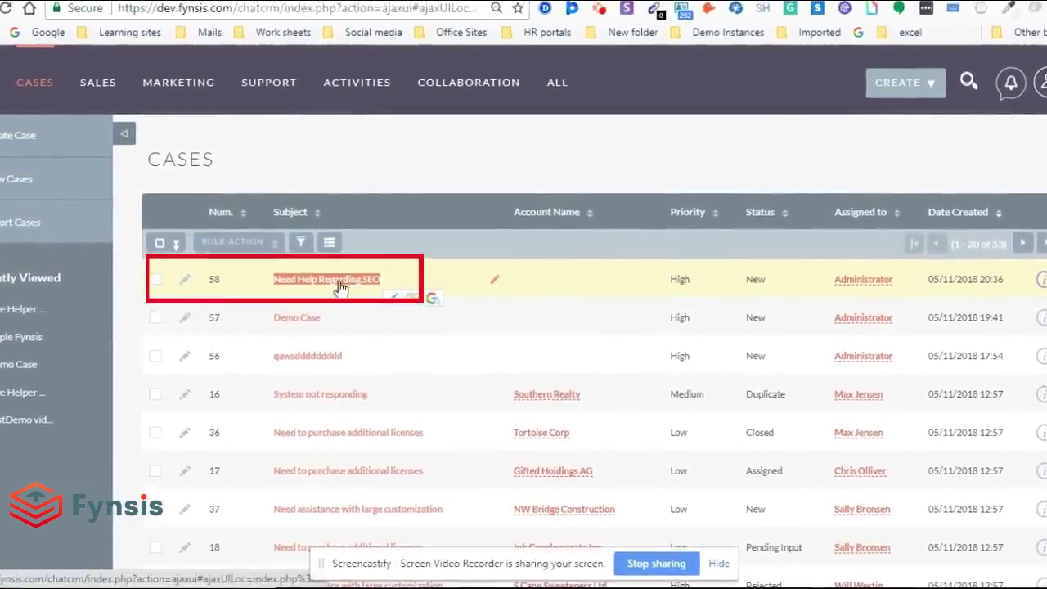